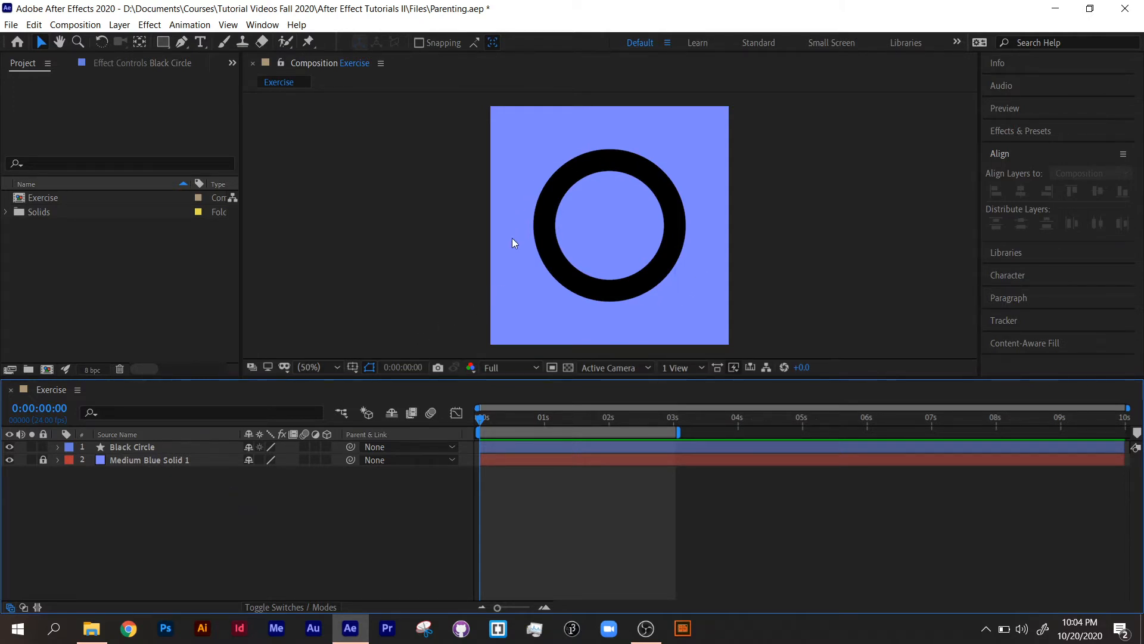
Add Trim Paths to the Black Circle shape layer and expand its properties
left_click(59, 447)
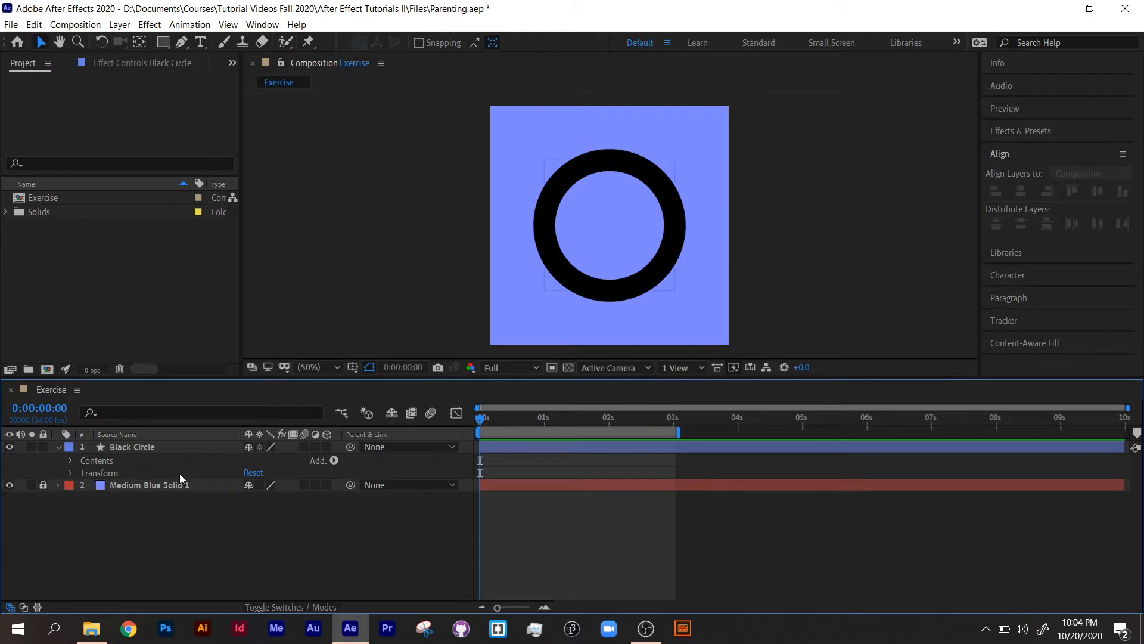
left_click(334, 460)
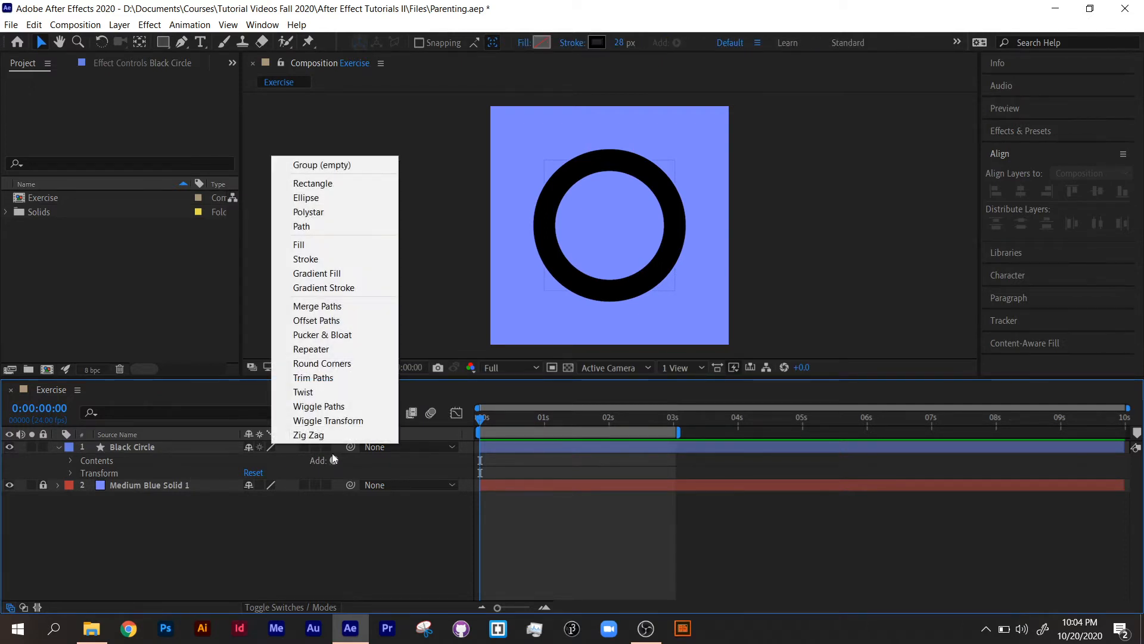
left_click(332, 382)
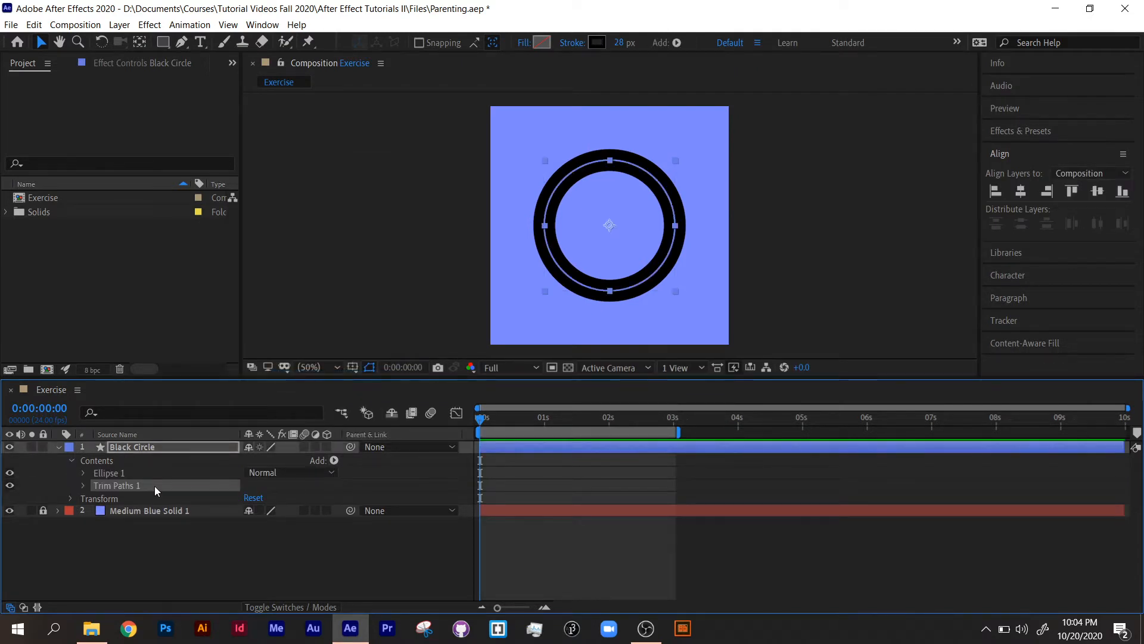
left_click(82, 485)
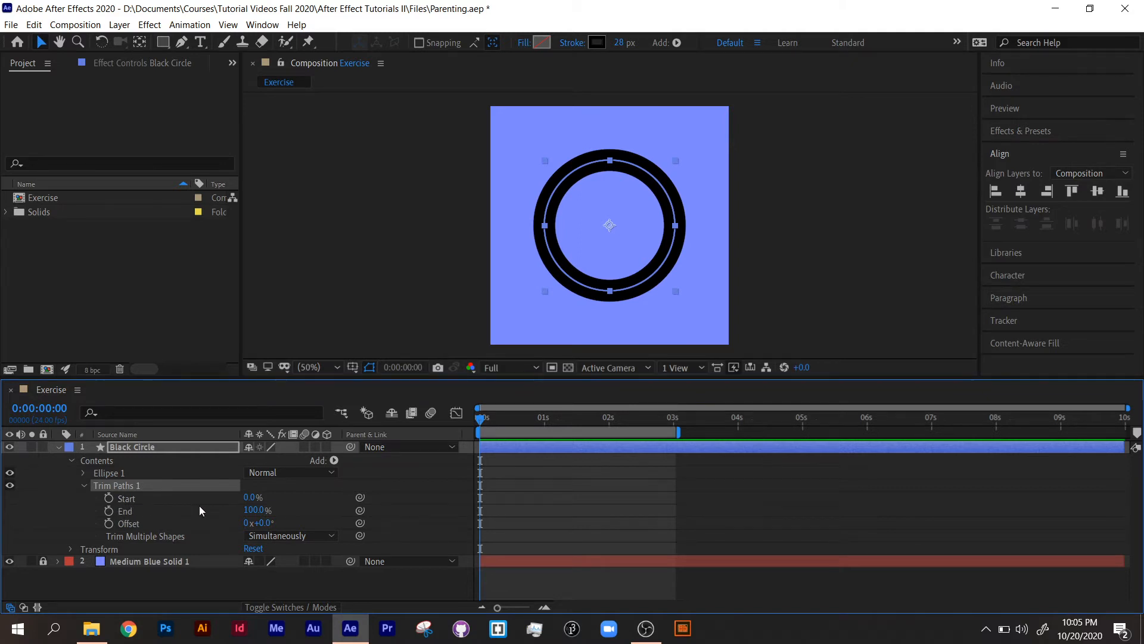
Set the circle's Trim Paths Start to 50%, and raise it to 86%
left_click_drag(251, 499, 273, 501)
left_click(256, 498)
type("50")
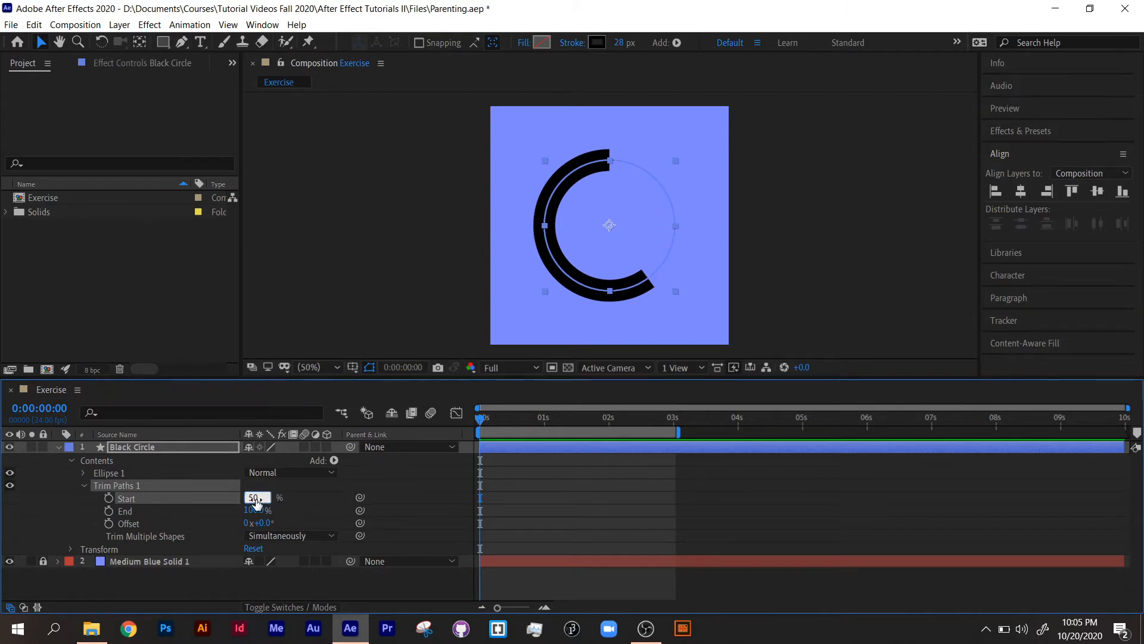
key("Return")
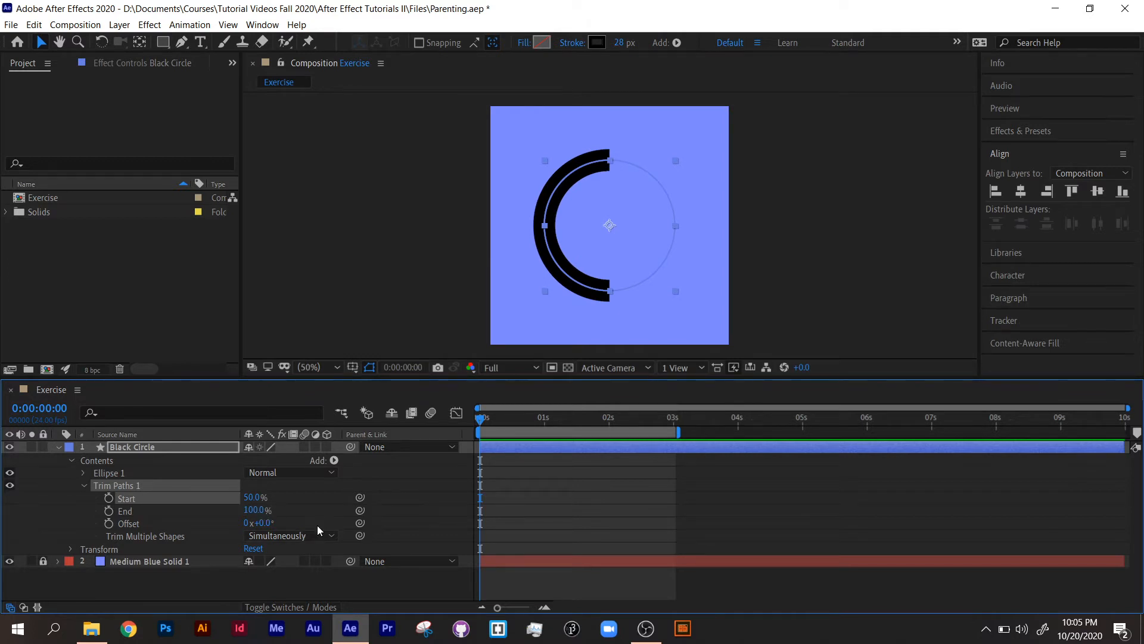
mouse_move(256, 497)
left_mouse_down()
mouse_move(294, 490)
mouse_move(206, 500)
mouse_move(280, 490)
mouse_move(266, 492)
left_mouse_up()
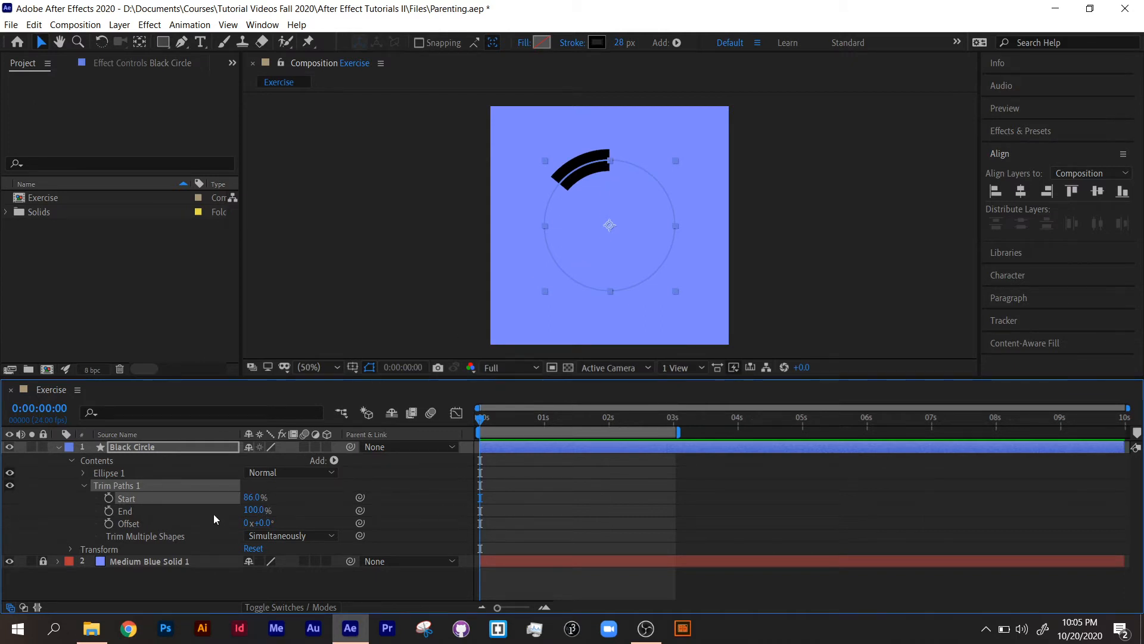
Set the Trim Paths Start to 0% and the End to 25%
left_click(245, 497)
type("0")
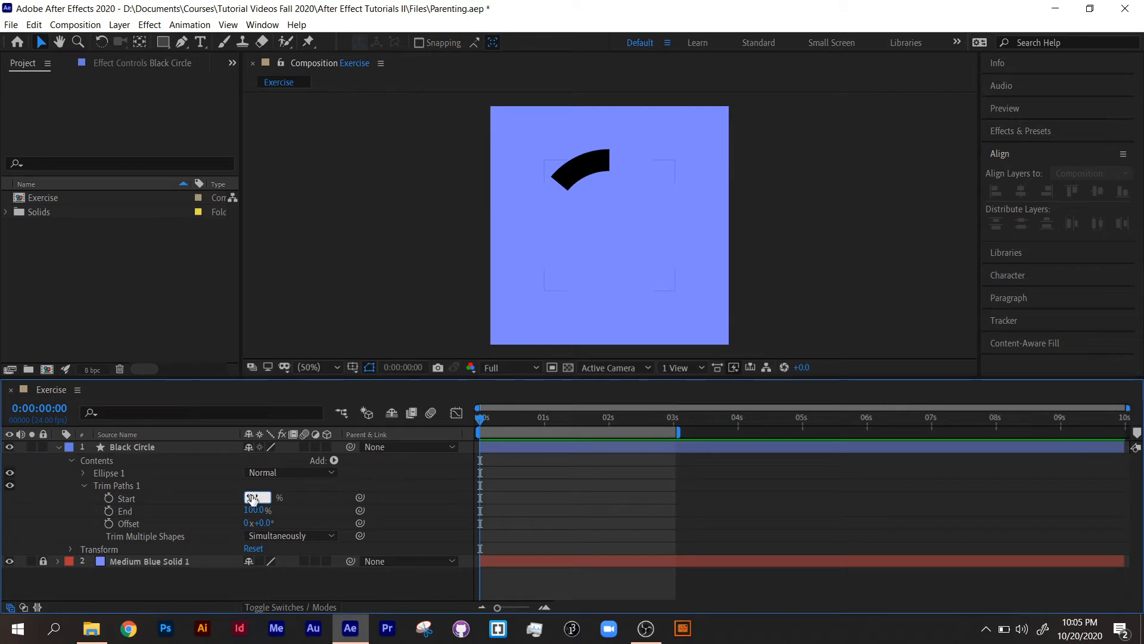
key("Return")
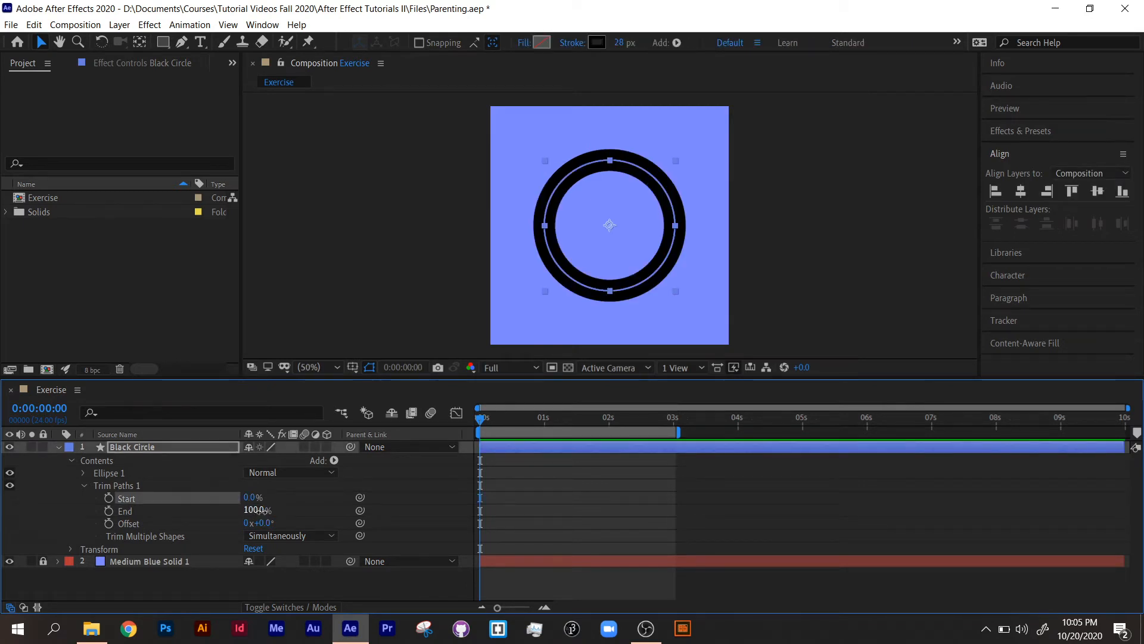
left_click(257, 511)
type("25")
key("Return")
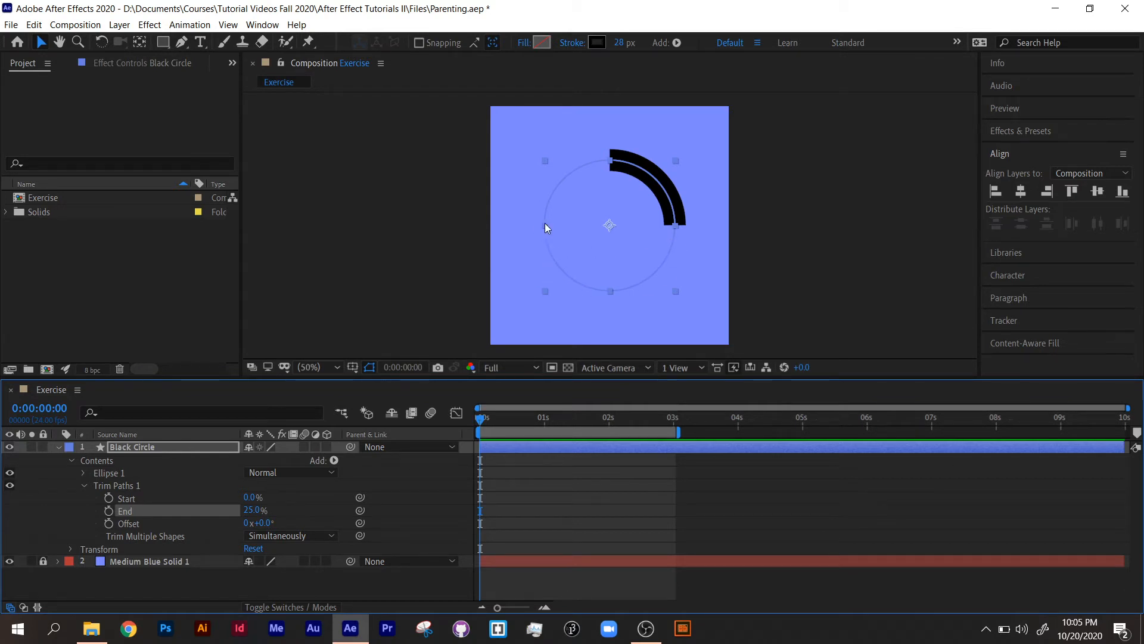
Set the Trim Paths Start to 25% and the End to 75%
left_click(252, 497)
type("25")
left_click(262, 511)
type("7")
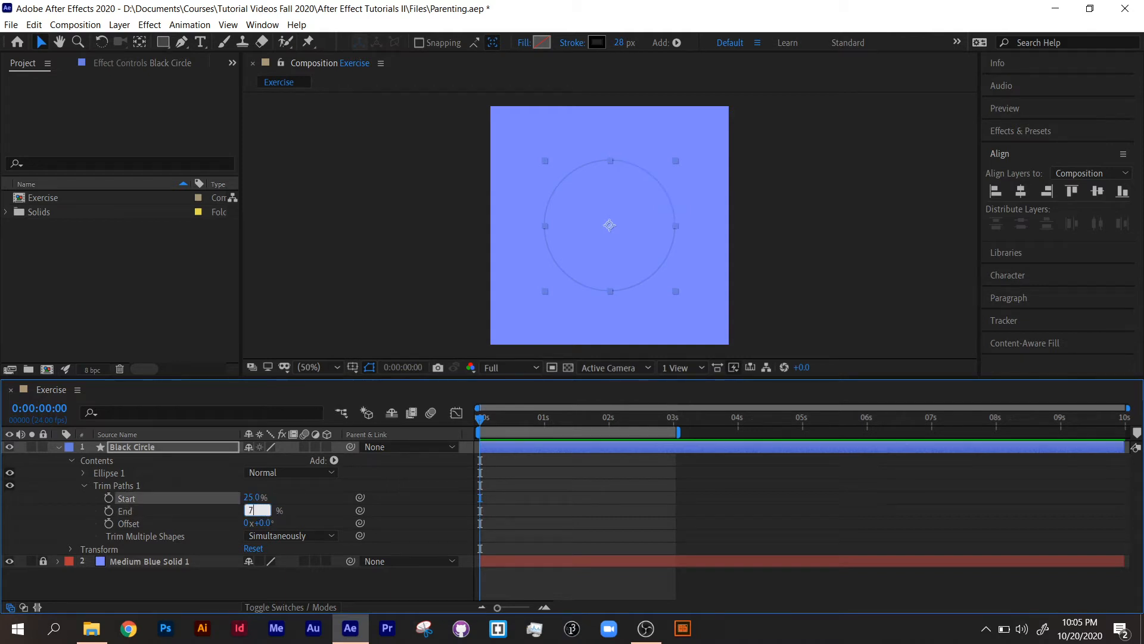
type("5")
key("Return")
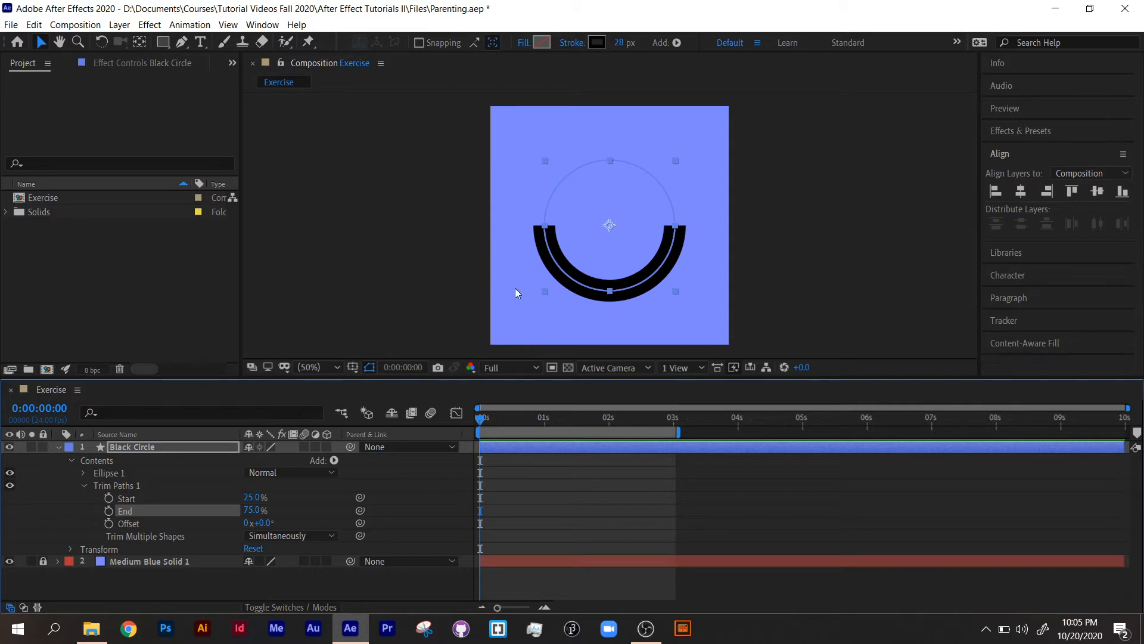
Set both the Start and End of the Trim Paths to 0%
left_click_drag(253, 500, 177, 509)
left_click(240, 510)
type("0")
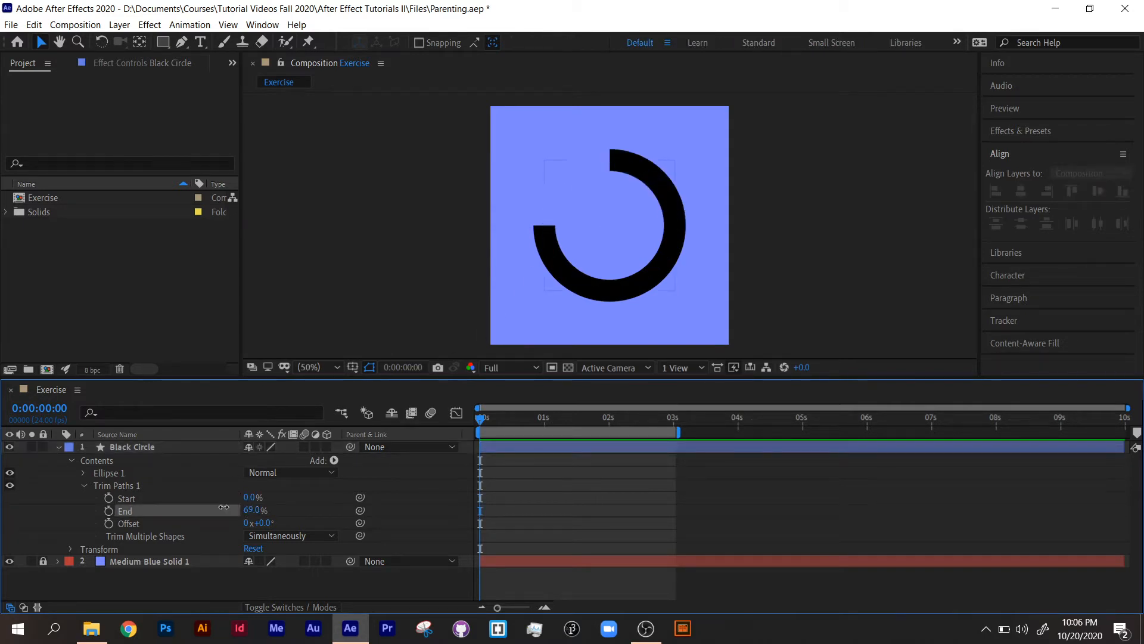
key("Return")
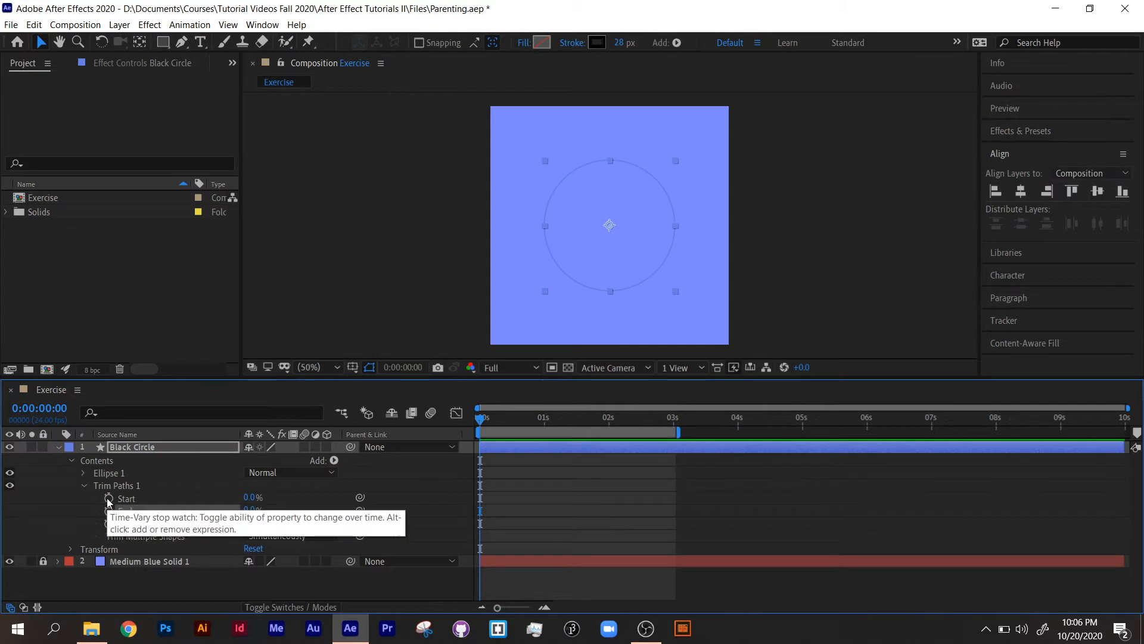
Keyframe the Trim Paths Start from 0% at 0:00:00:00 to 100% at 0:00:01:01, and preview the animation
left_click(108, 499)
left_click_drag(482, 418, 549, 419)
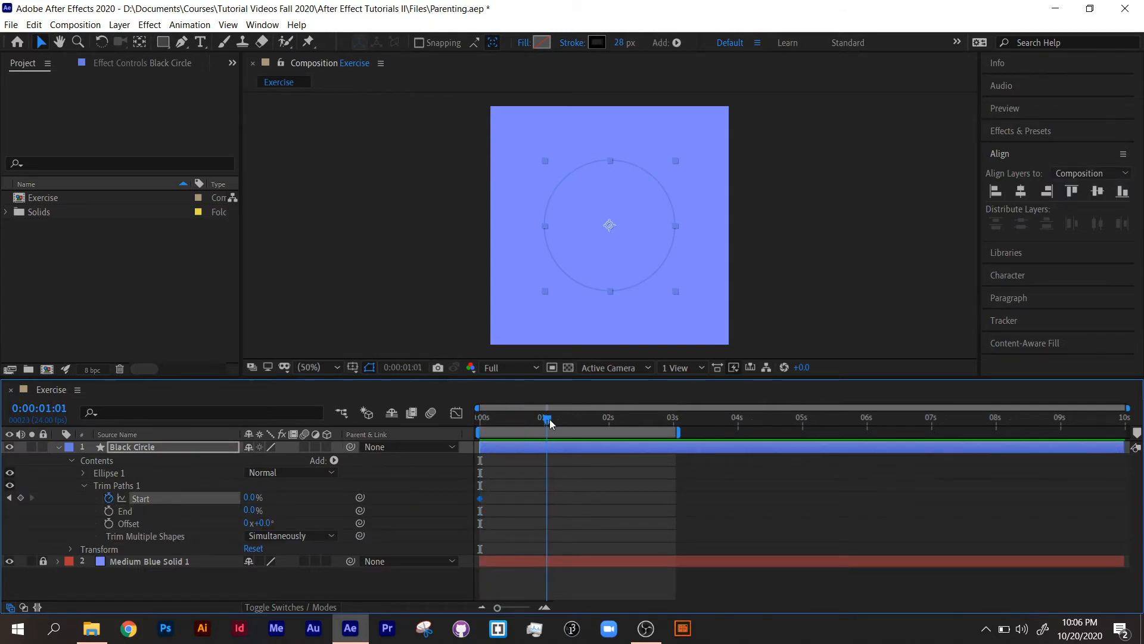
left_click_drag(253, 504, 336, 489)
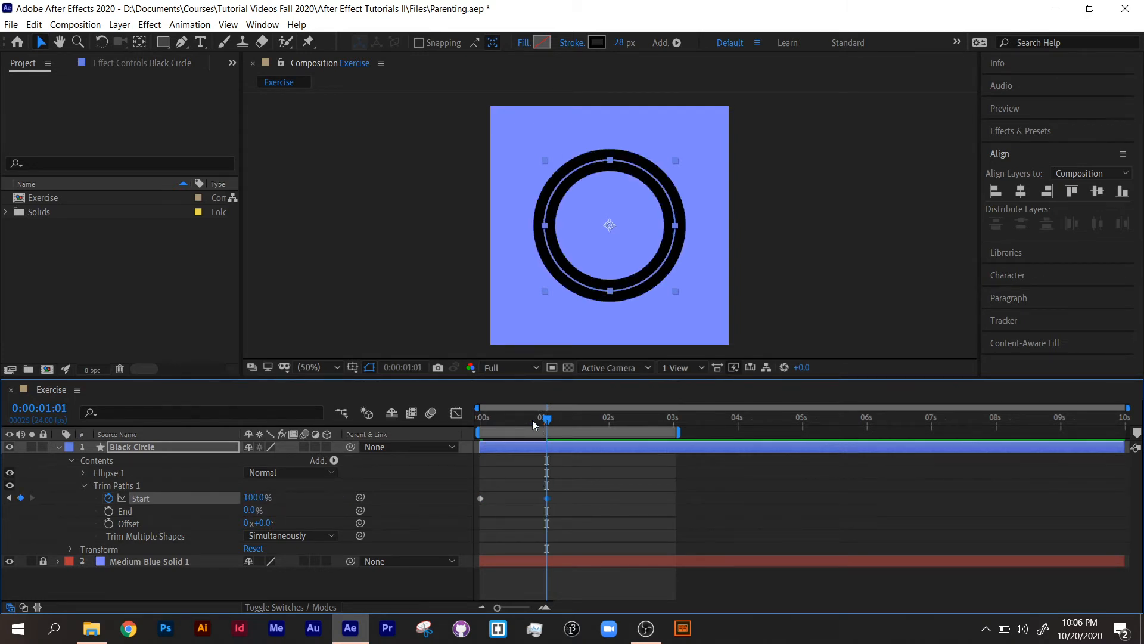
left_click_drag(532, 420, 422, 424)
key("space")
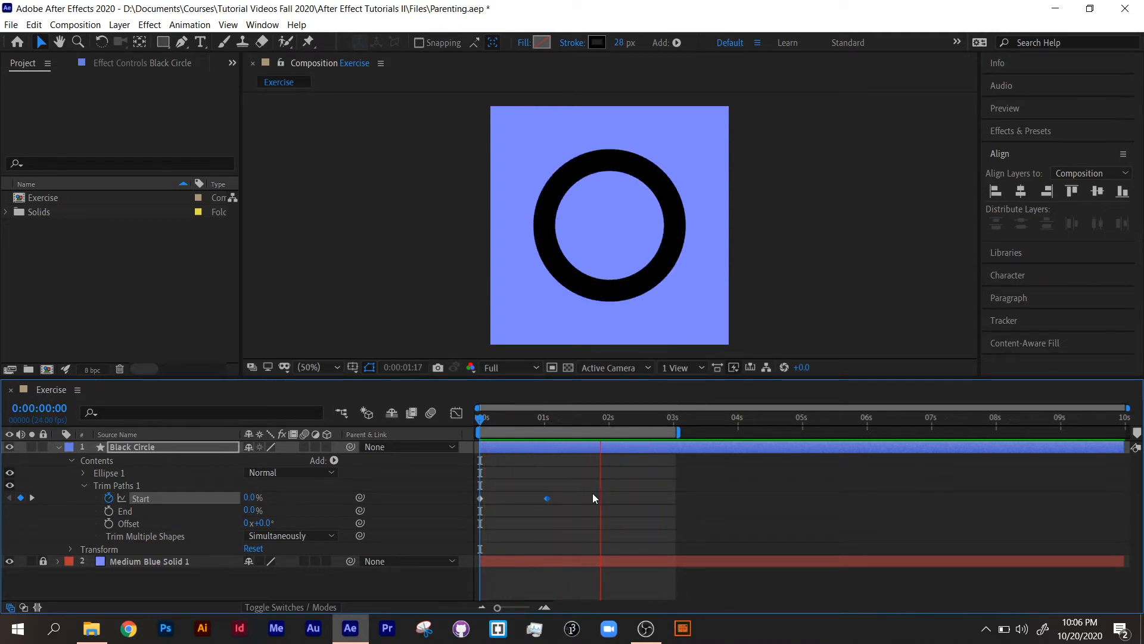
key("space")
Add a 50% Start keyframe at 0:00:00:14 and delete the 100% keyframe
left_click_drag(546, 424, 516, 419)
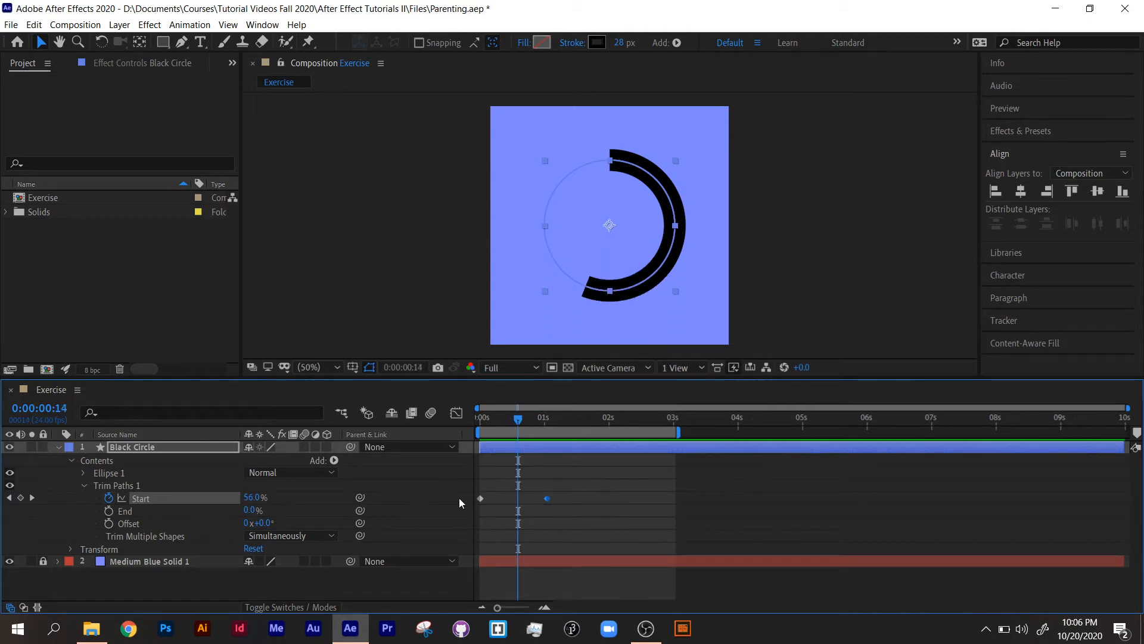
left_click(256, 498)
type("50")
key("Return")
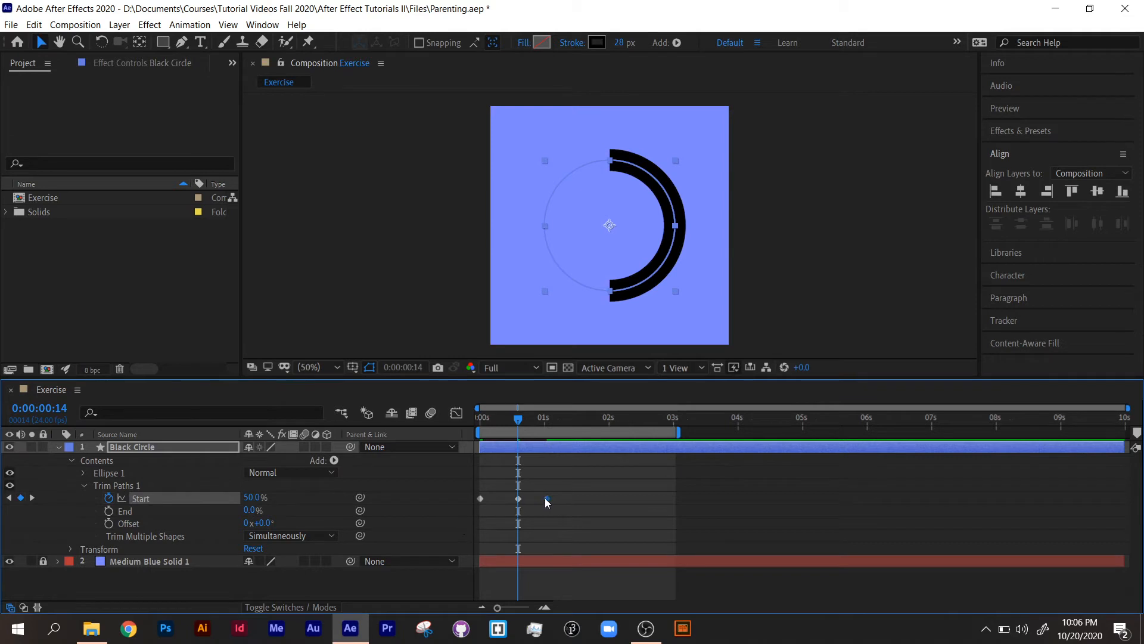
key("Delete")
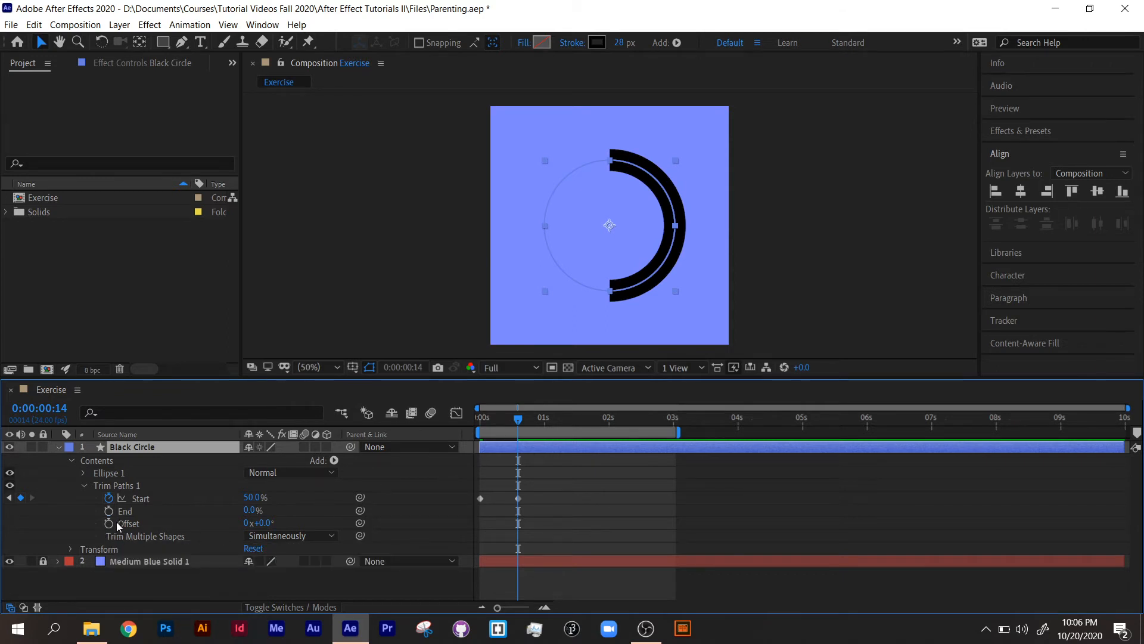
Remove the Start keyframes, enable keyframing for Offset, and scrub the Offset to about 2x+189°
left_click(108, 497)
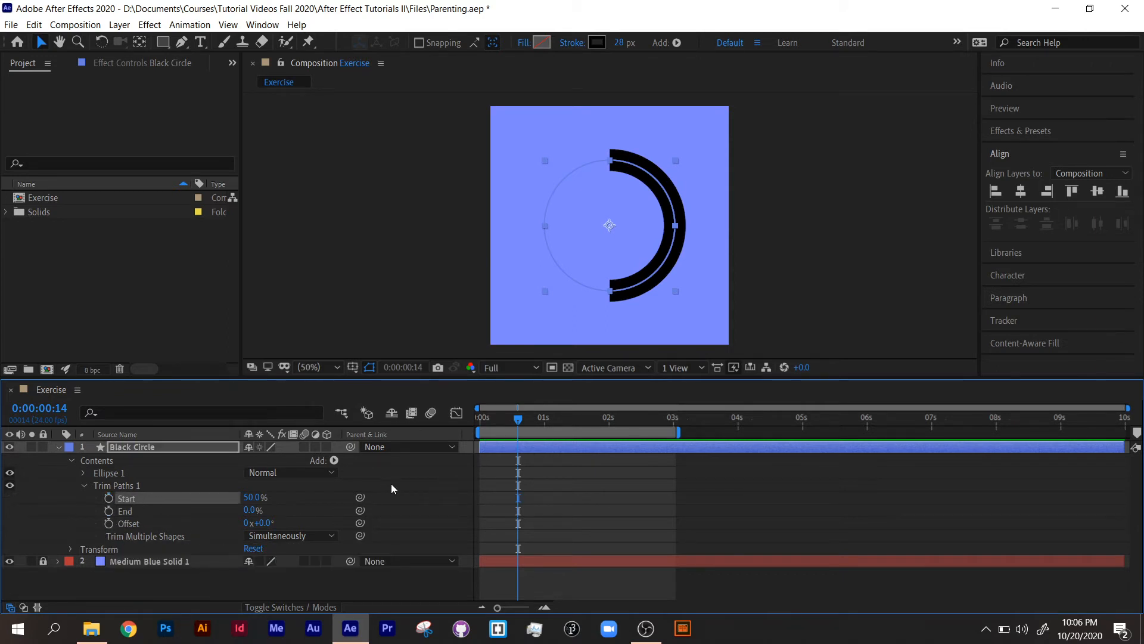
left_click(109, 524)
left_click_drag(266, 525, 921, 500)
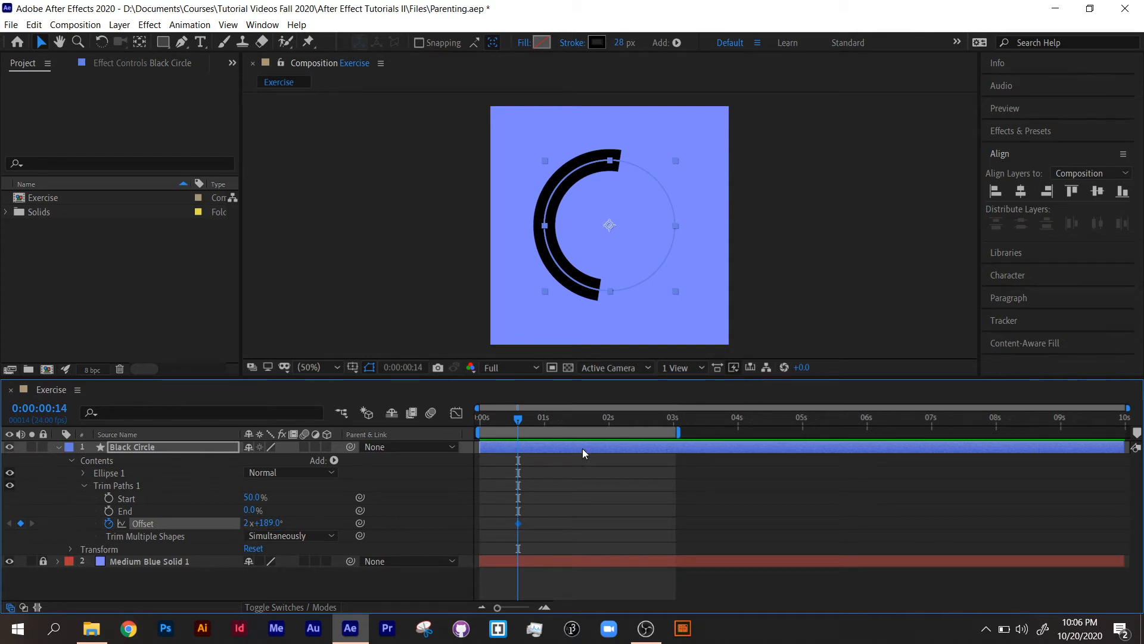
Undo the Offset edits and the removal of the Start keyframes
key("Delete")
key("ctrl+z")
key("ctrl+z")
key("ctrl+z")
key("ctrl+z")
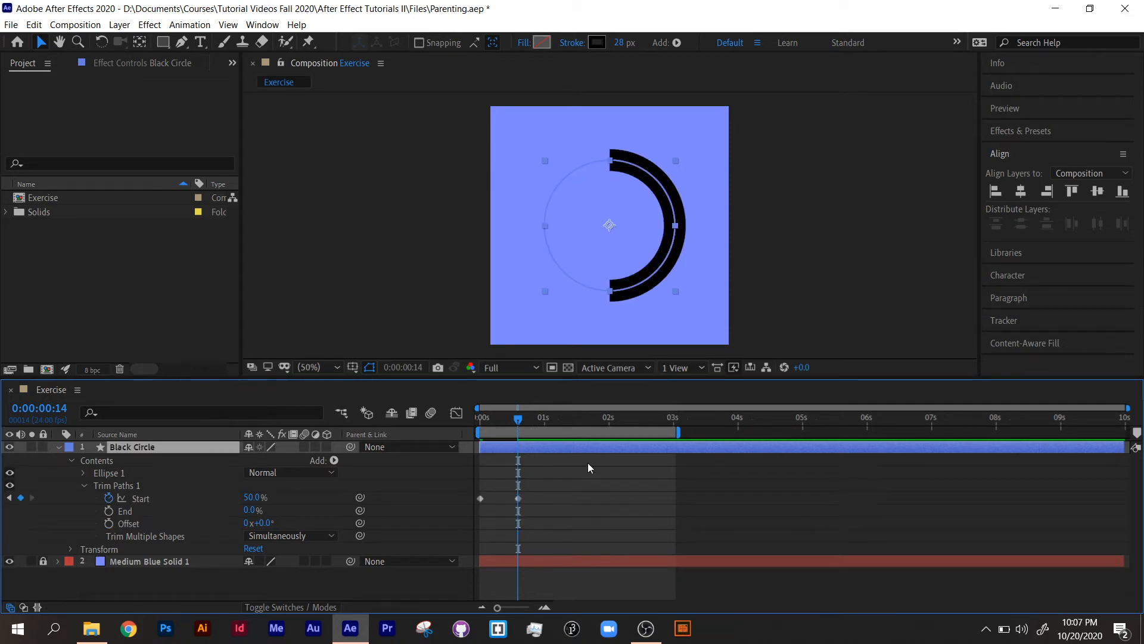
Keyframe the Trim Paths Offset from 0 revolutions at 0:00:00:14 to 1 revolution at 0:00:03:00, and preview it from the beginning
mouse_move(517, 423)
left_mouse_down()
mouse_move(466, 422)
mouse_move(518, 419)
left_mouse_up()
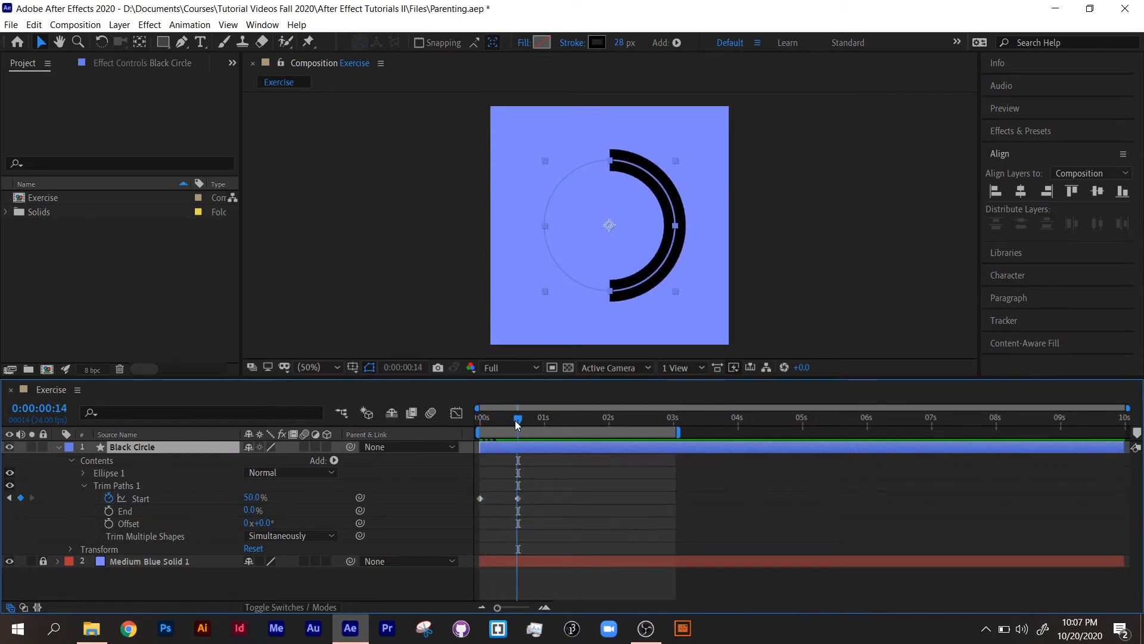
left_click(109, 525)
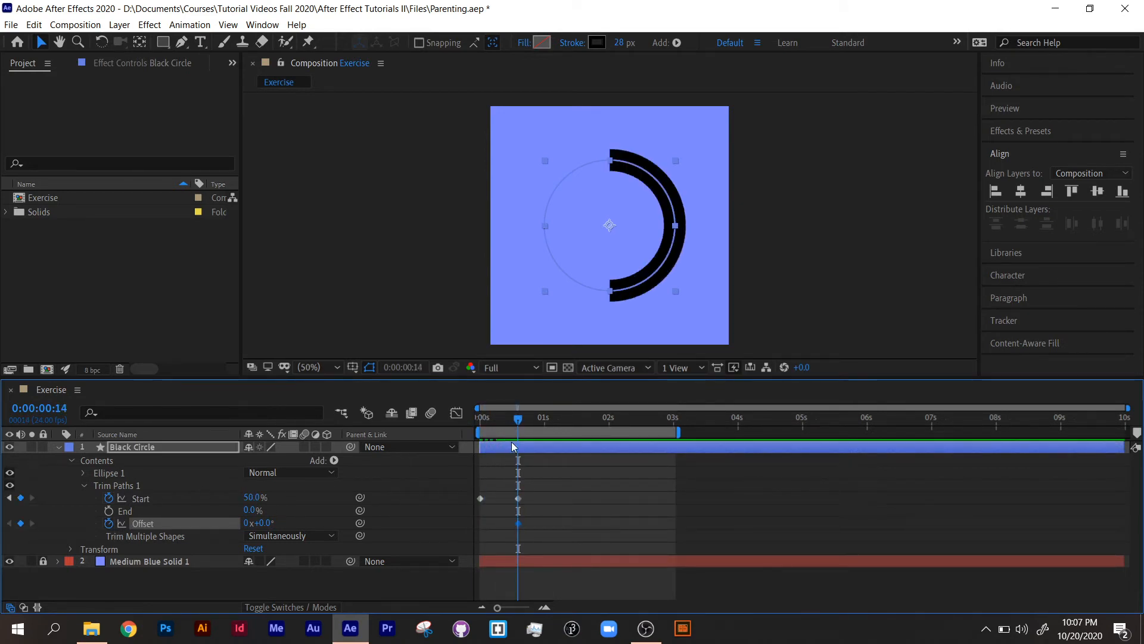
left_click_drag(522, 423, 673, 422)
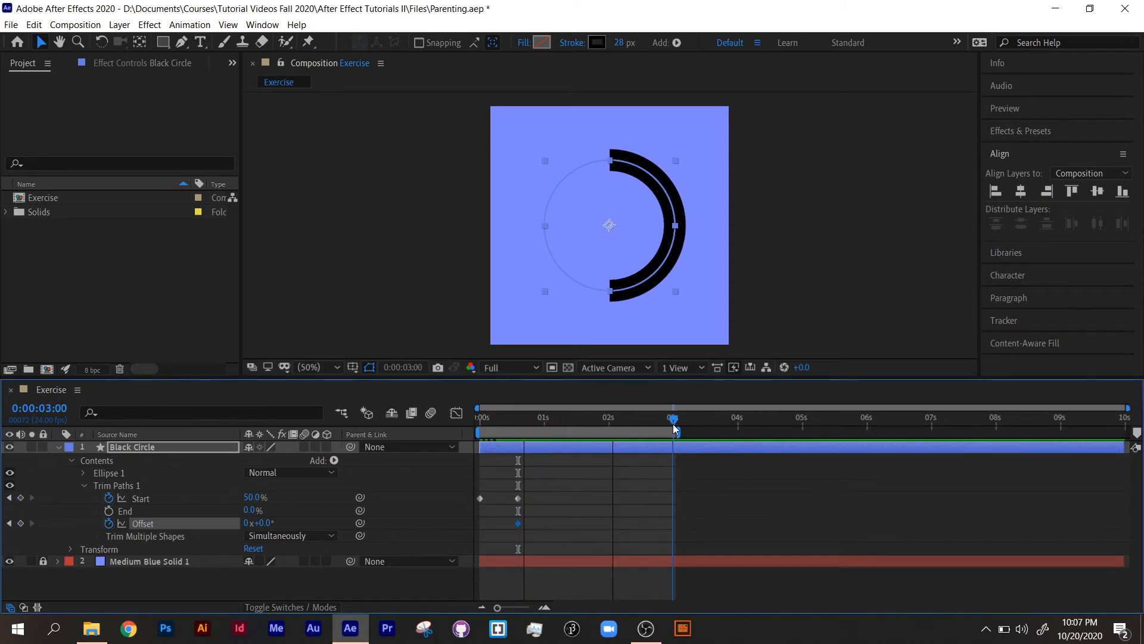
left_click(249, 523)
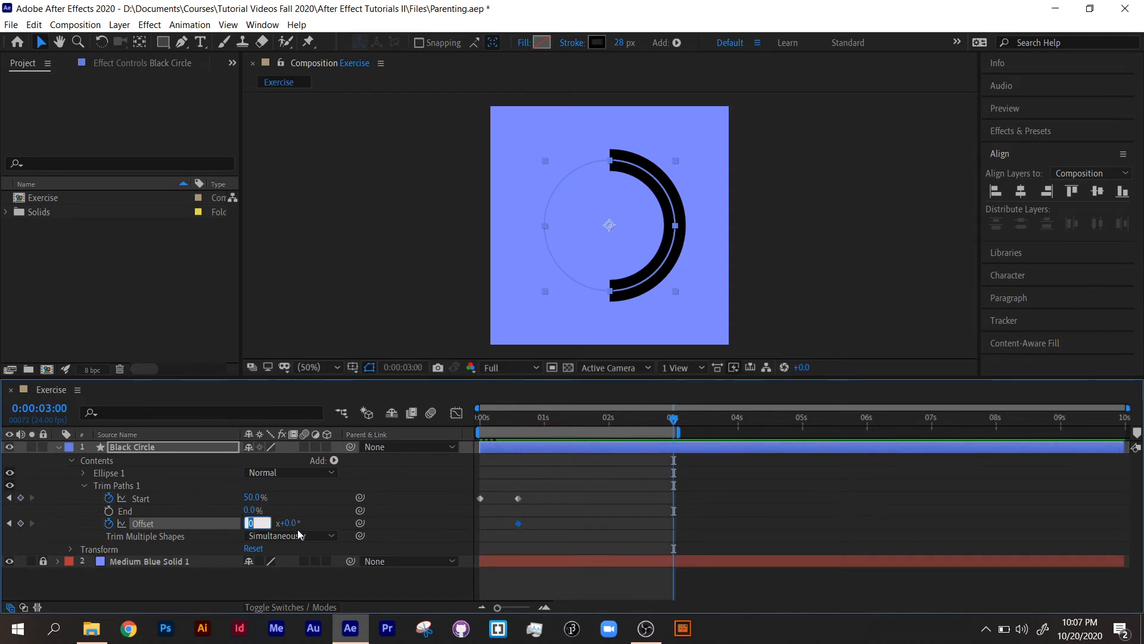
type("1")
key("Return")
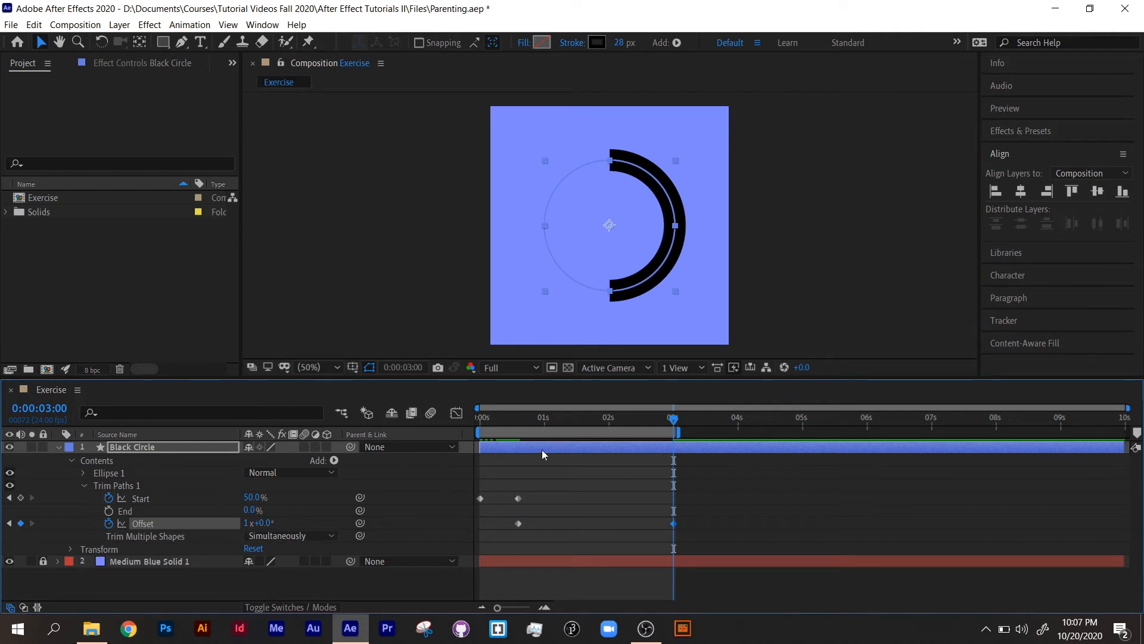
left_click_drag(565, 420, 417, 424)
key("space")
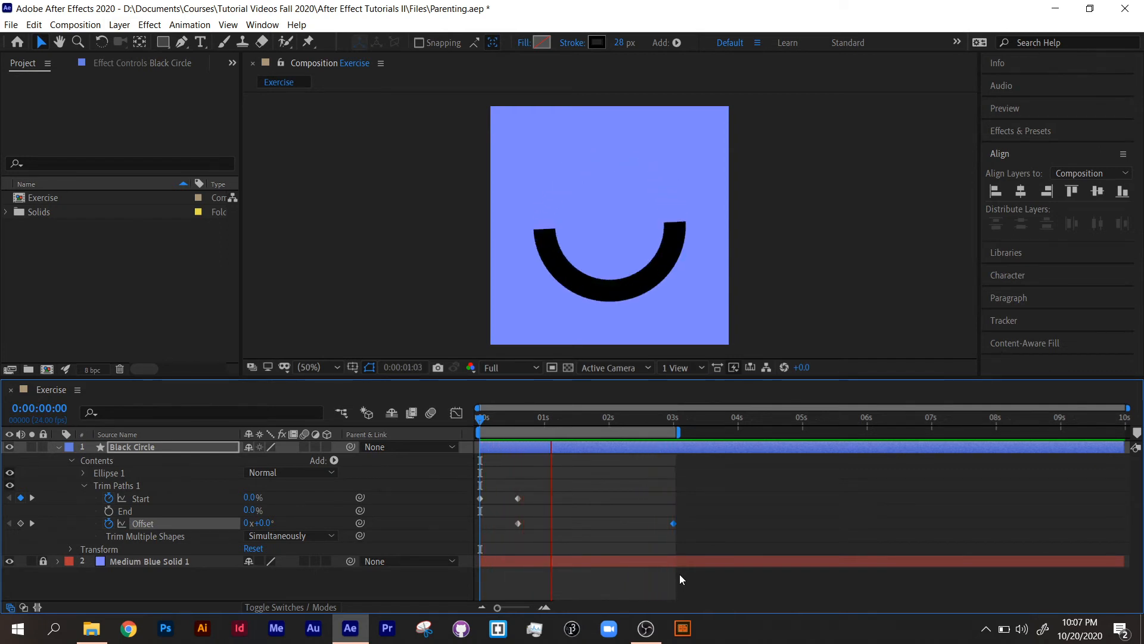
Move the one-revolution Offset keyframe to about 1.3 seconds and add a 50-revolution Offset keyframe at 0:00:02:12
left_click_drag(673, 524, 563, 533)
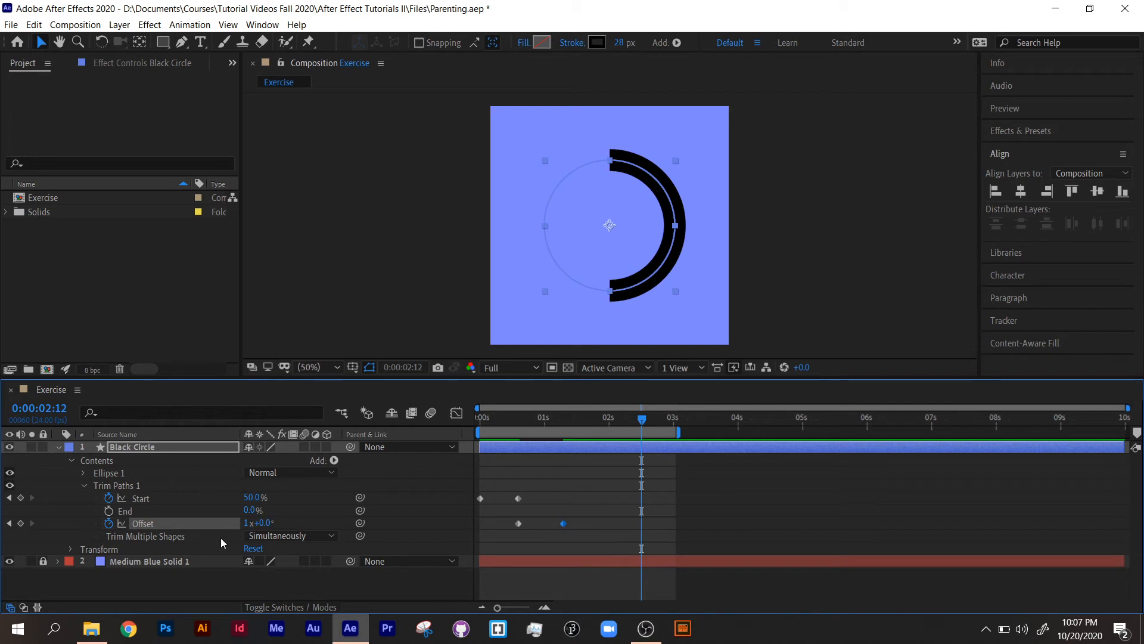
left_click(250, 523)
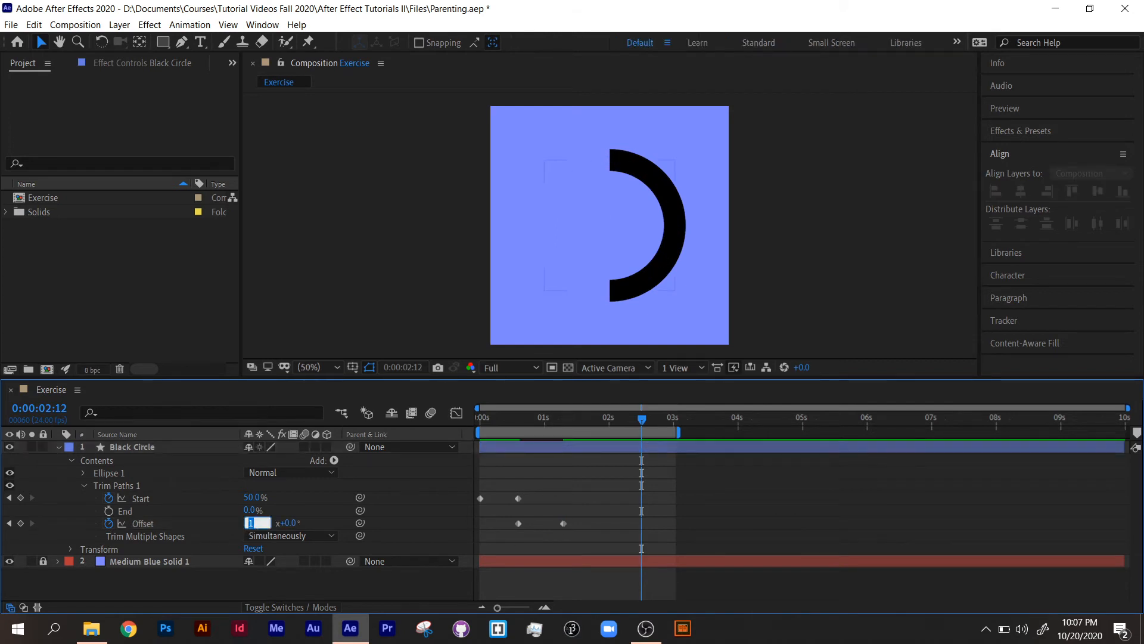
type("50")
key("Return")
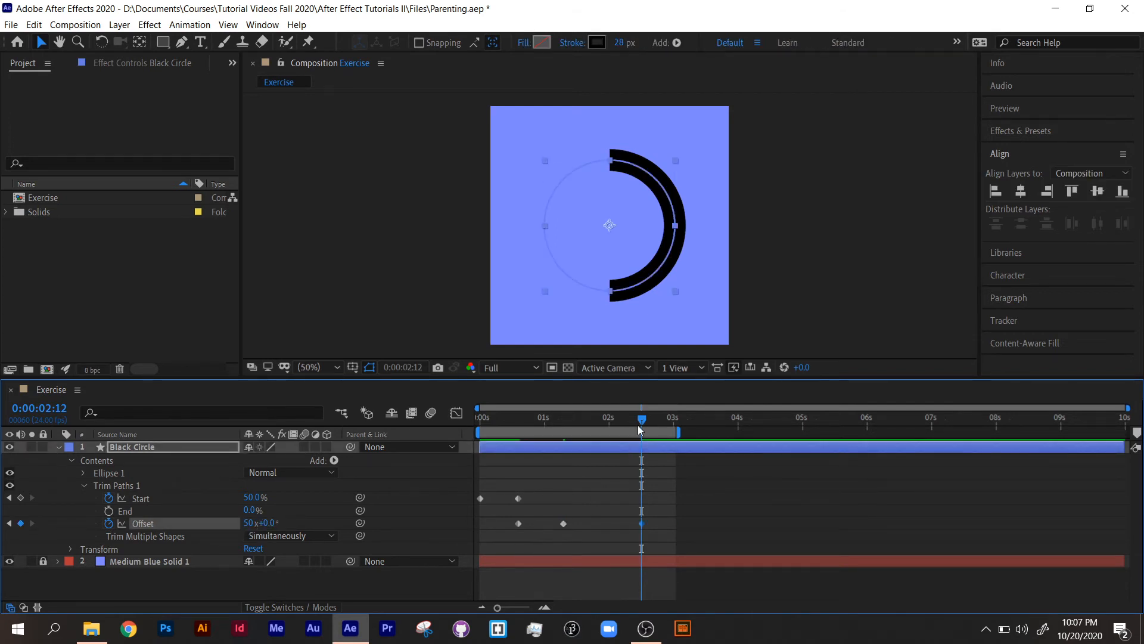
Preview the spinning arc animation from the beginning of the timeline
left_click_drag(641, 420, 594, 423)
key("space")
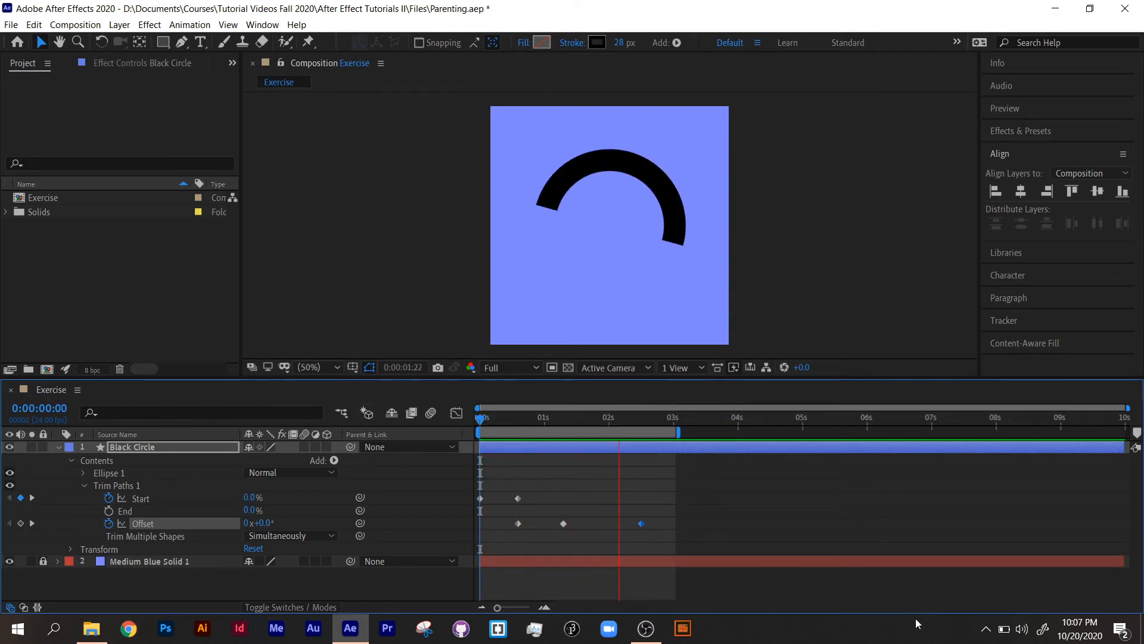
key("space")
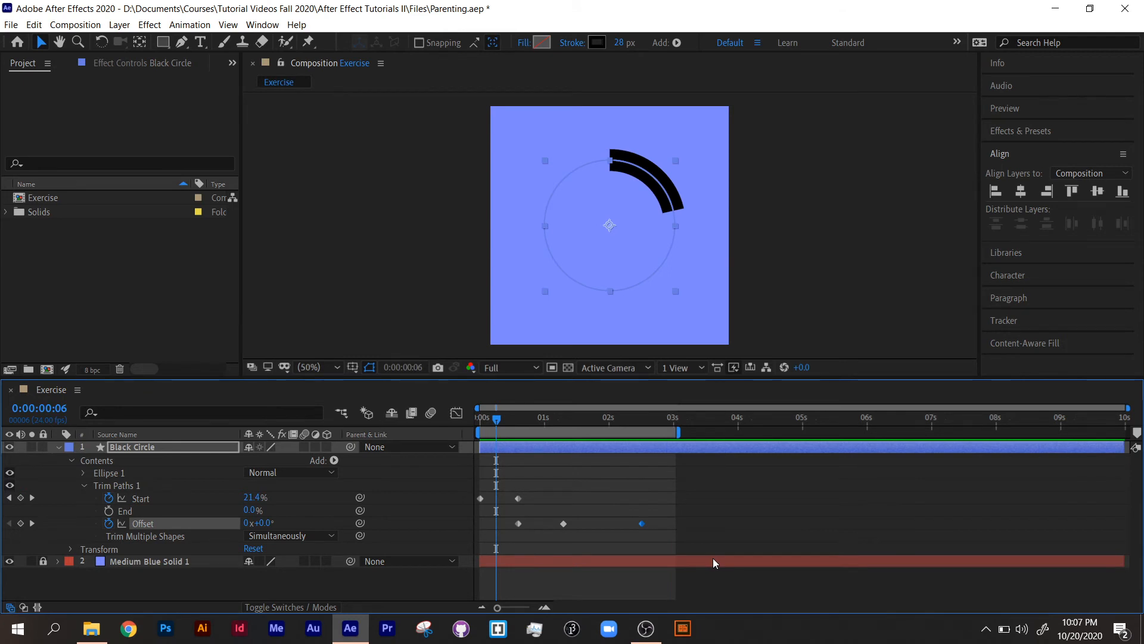
Delete all Offset keyframes and return to the beginning of the timeline
left_click_drag(658, 487, 656, 543)
key("Delete")
key("Home")
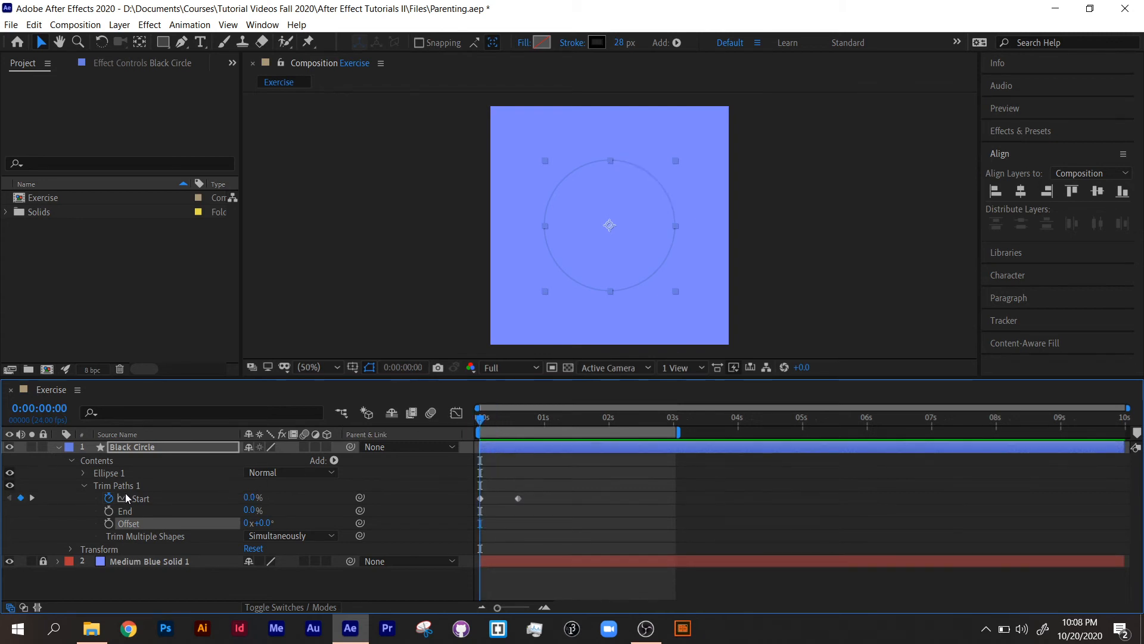
Remove the Start keyframes from Trim Paths on the Black Circle layer and reset End to 100%
left_click(128, 486)
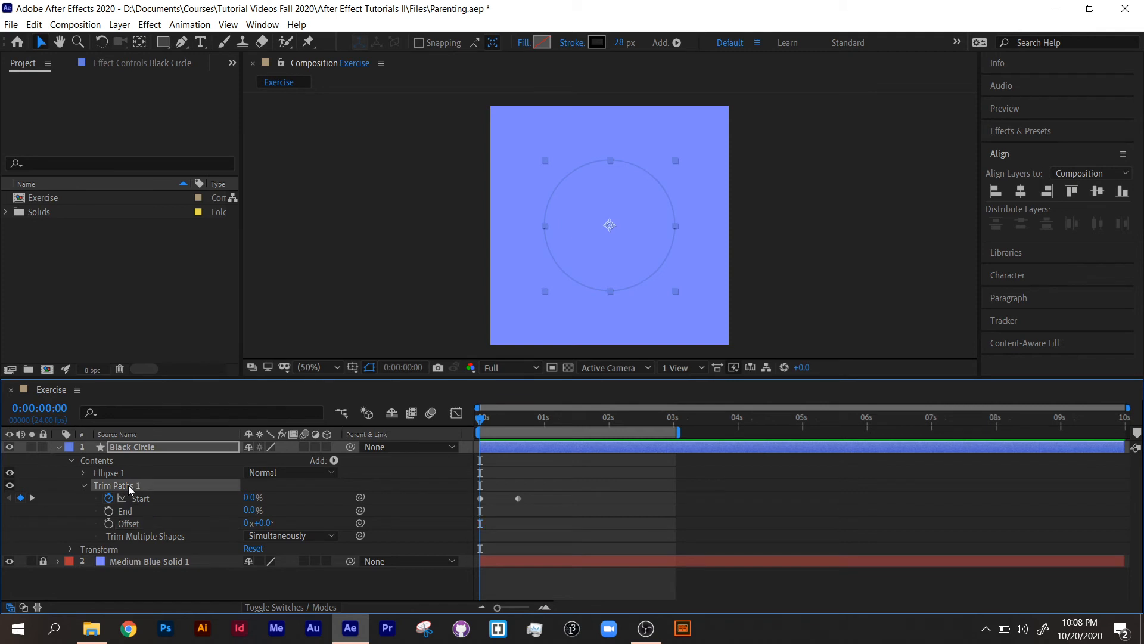
right_click(130, 488)
left_click(146, 499)
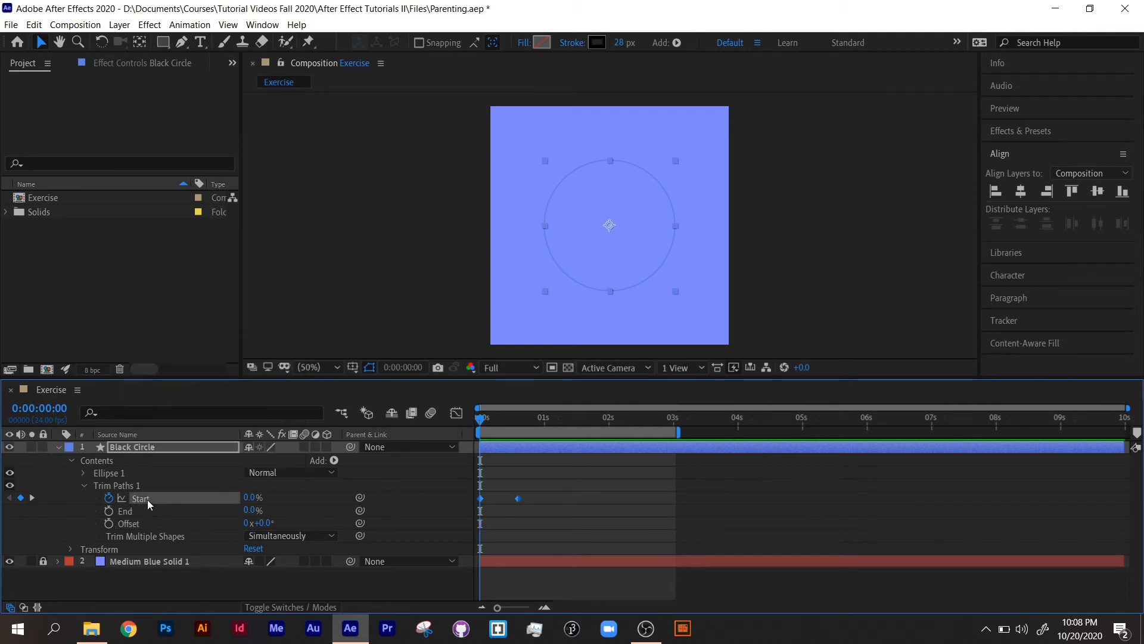
right_click(148, 499)
left_click(156, 513)
left_click(157, 511)
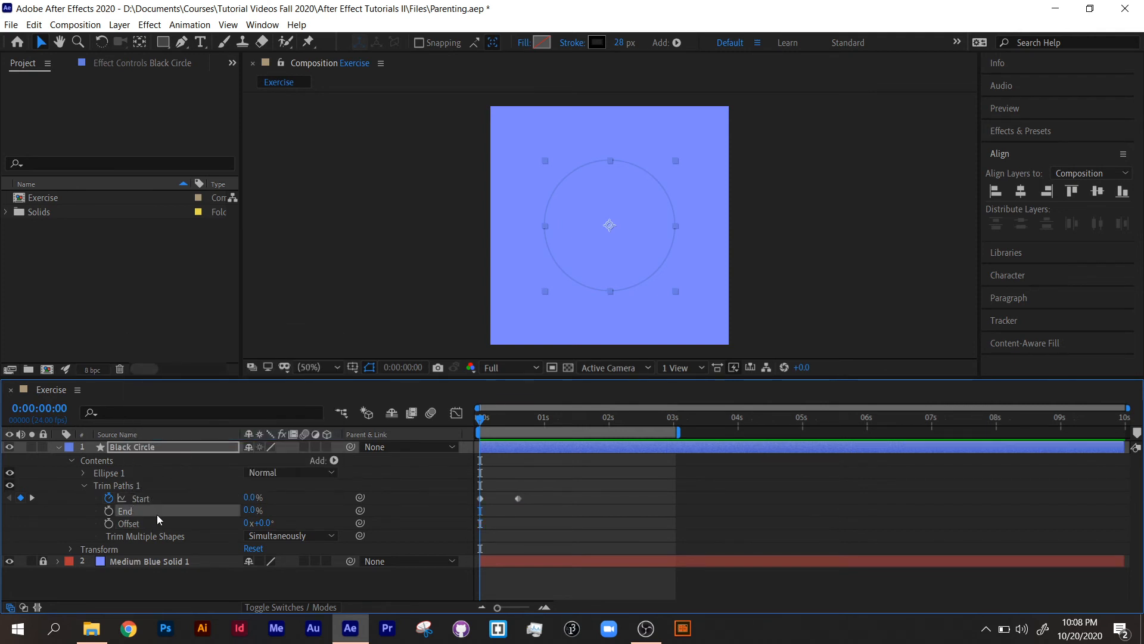
right_click(158, 511)
left_click(190, 448)
left_click(127, 497)
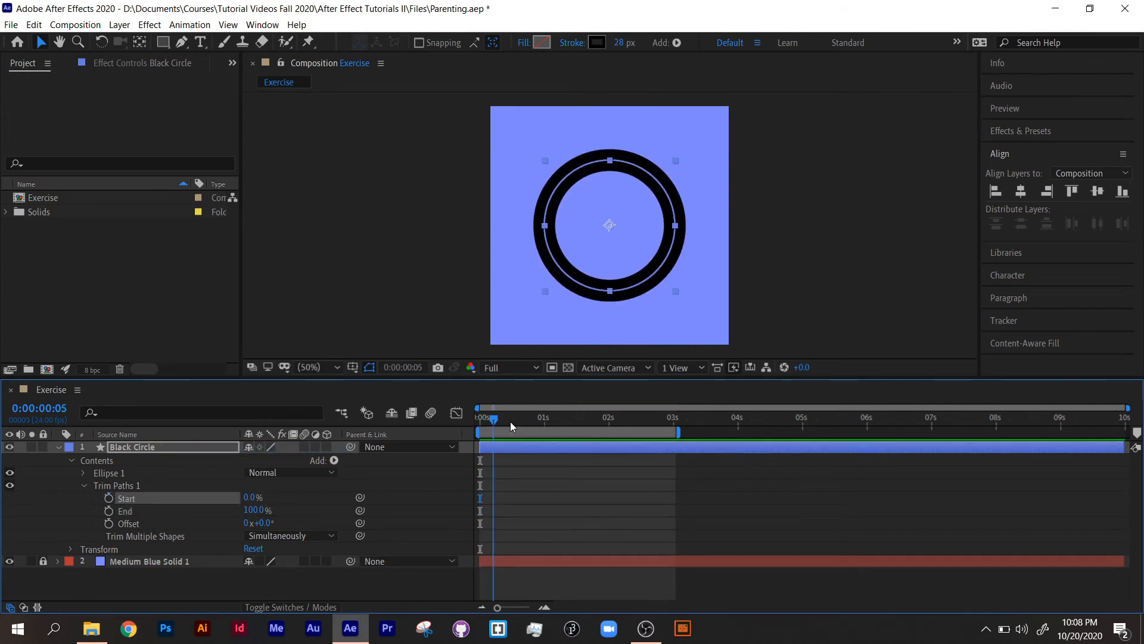
Delete the Trim Paths from the Black Circle layer, and delete the layer itself
left_click(624, 281)
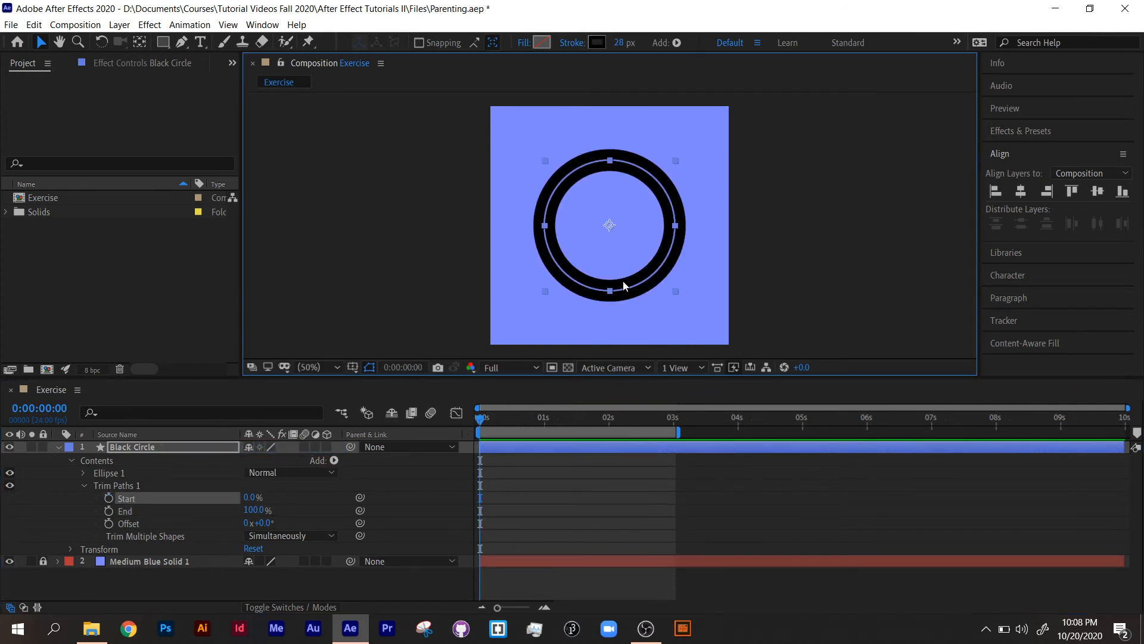
key("Delete")
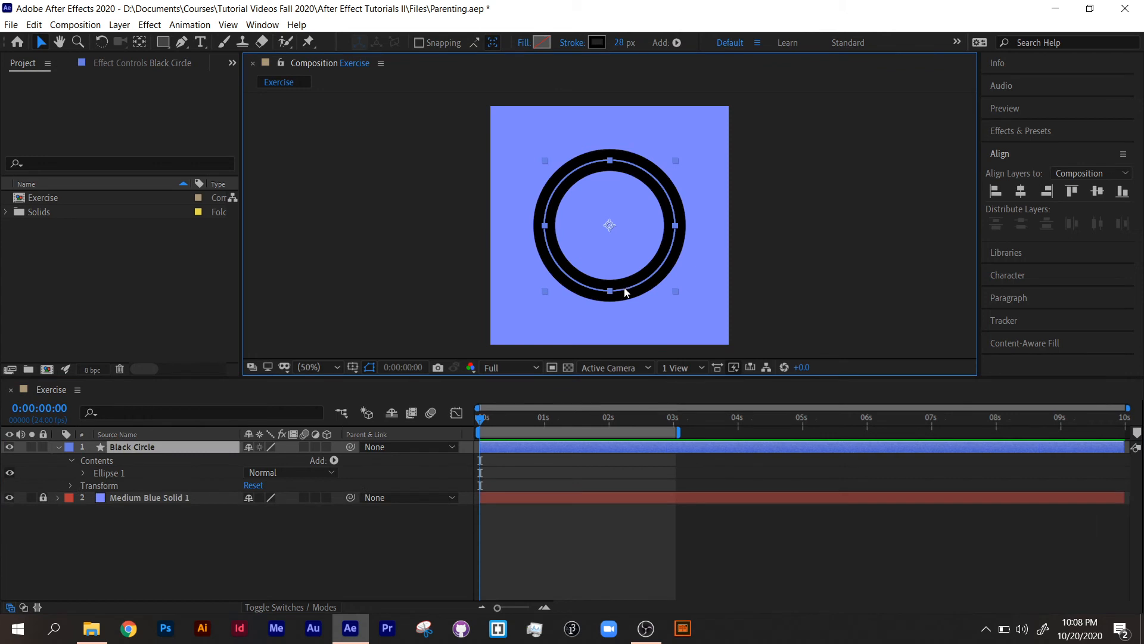
left_click(170, 446)
key("Delete")
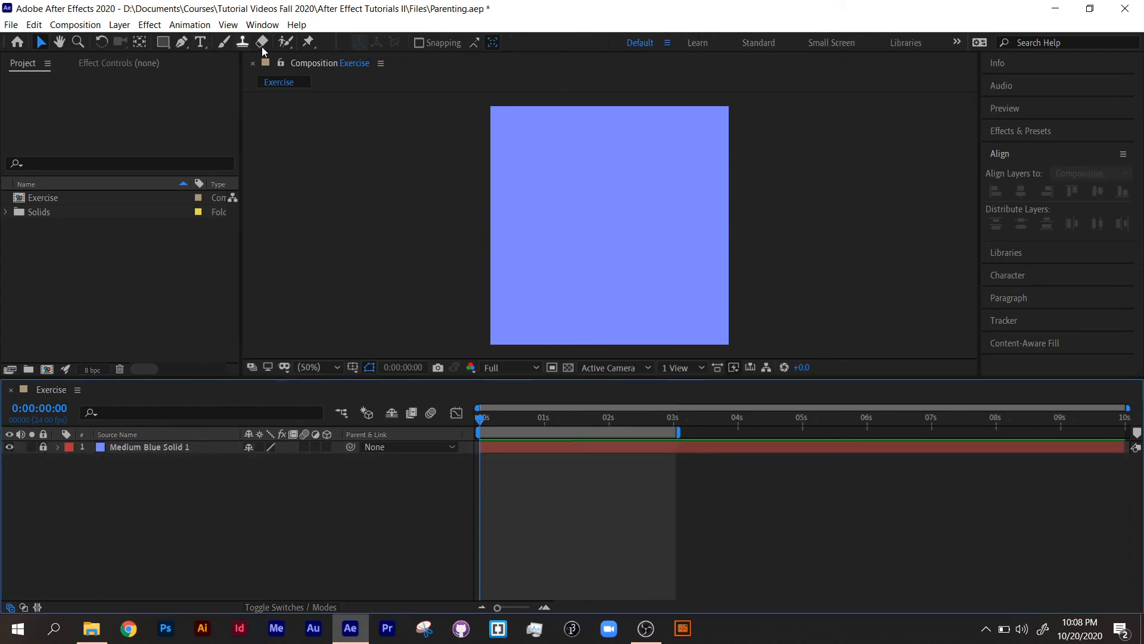
Draw an open, curved zigzag path with the Pen tool, winding down the composition from its upper-left area to its lower right
left_click(183, 43)
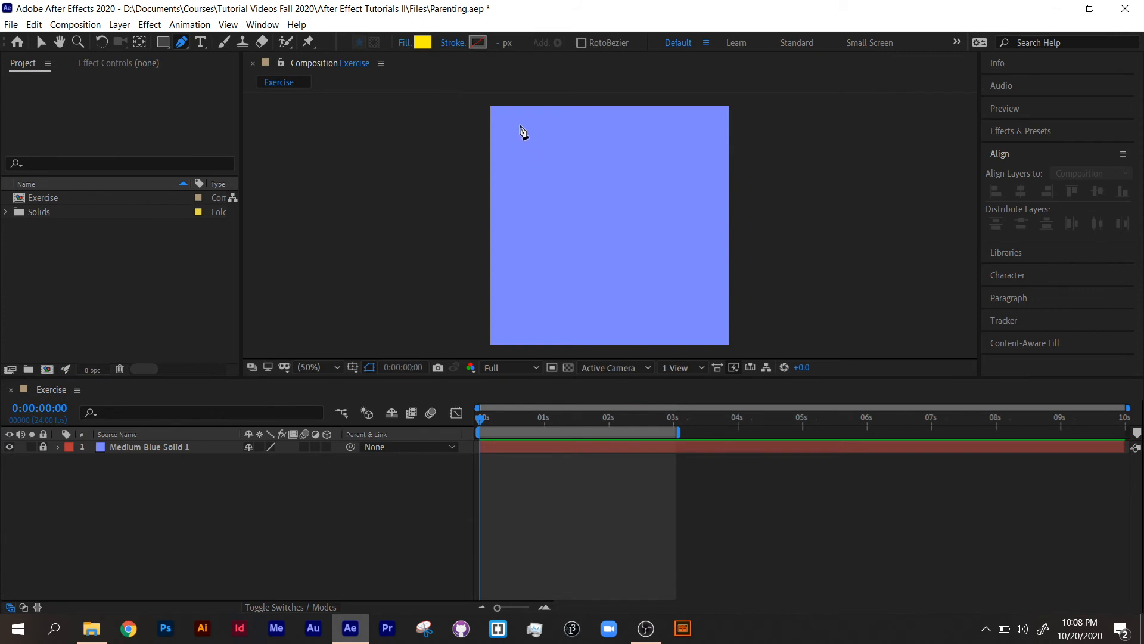
left_click(520, 125)
left_click_drag(654, 143, 658, 158)
left_click_drag(555, 192, 548, 199)
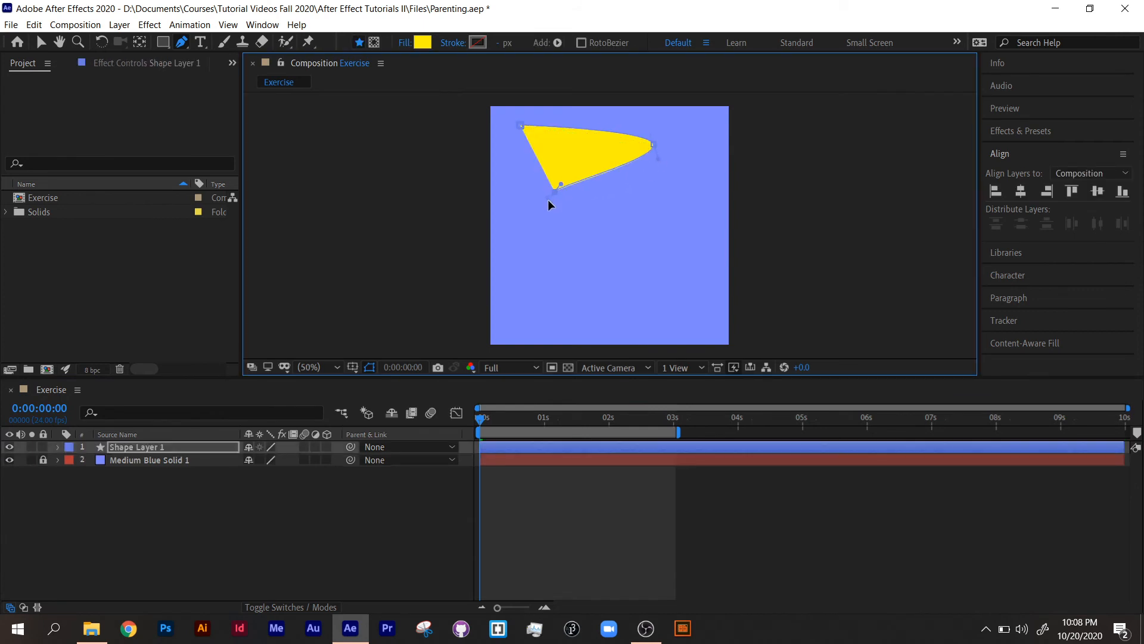
left_click_drag(665, 225, 674, 231)
left_click_drag(551, 273, 545, 281)
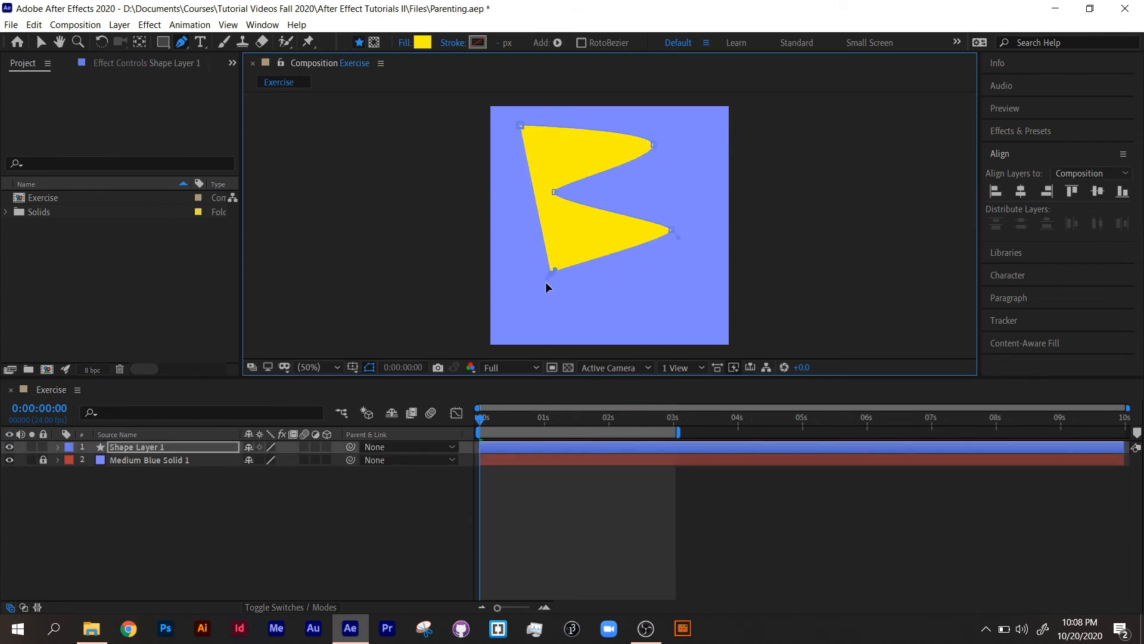
left_click_drag(663, 282, 684, 298)
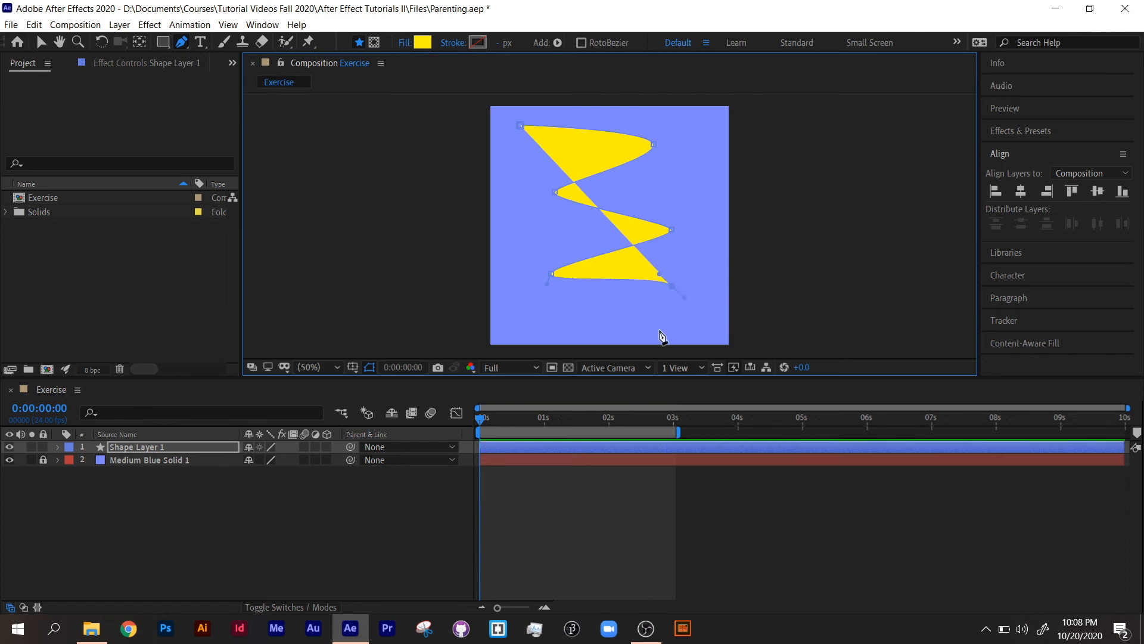
left_click(40, 43)
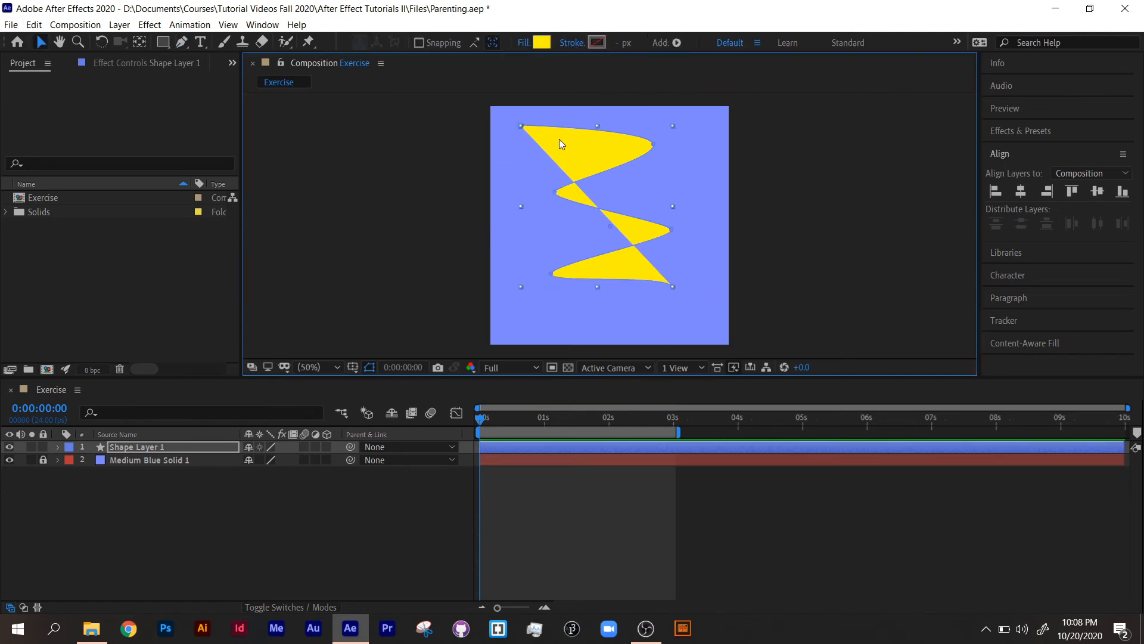
Set the zigzag path's fill to None and its stroke to Solid Color
left_click(521, 44)
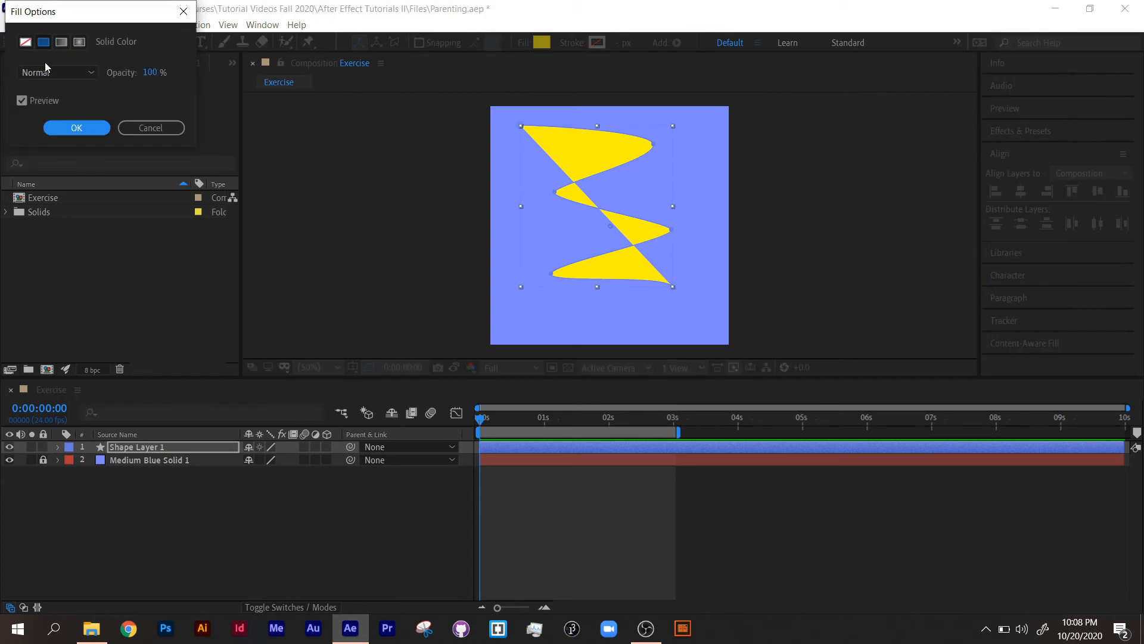
left_click(22, 45)
left_click(77, 128)
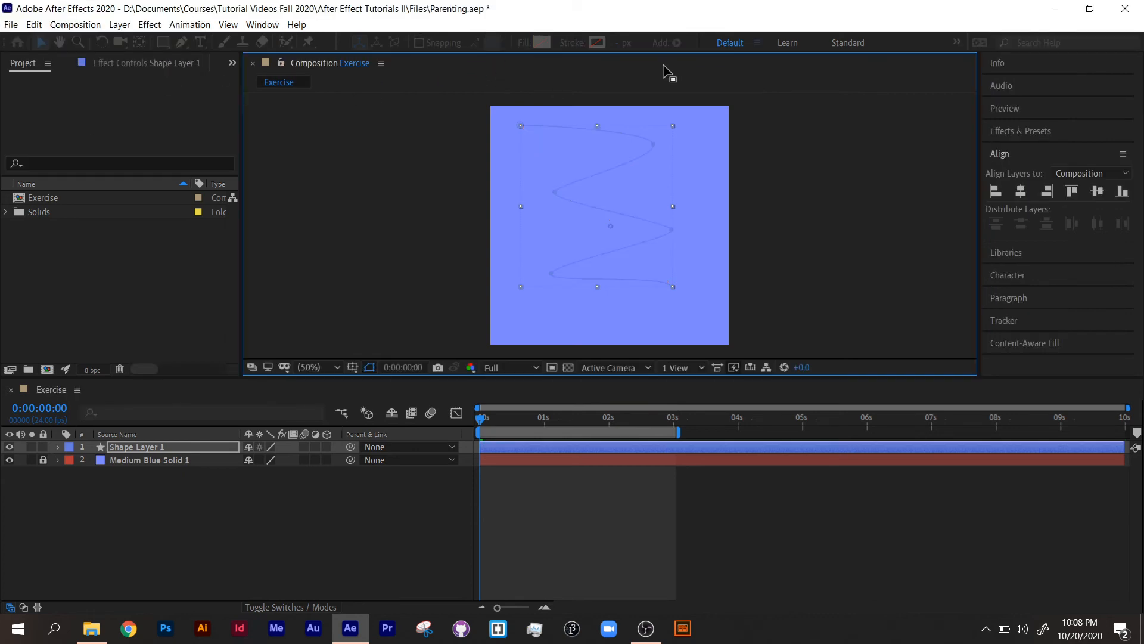
left_click(572, 43)
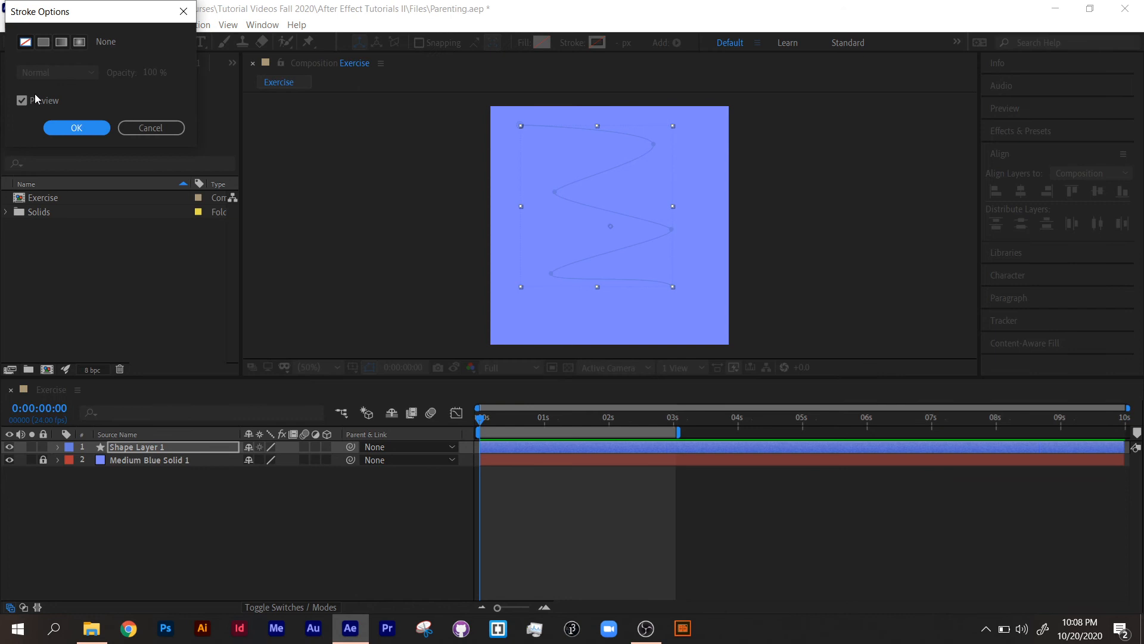
left_click(45, 45)
left_click(76, 129)
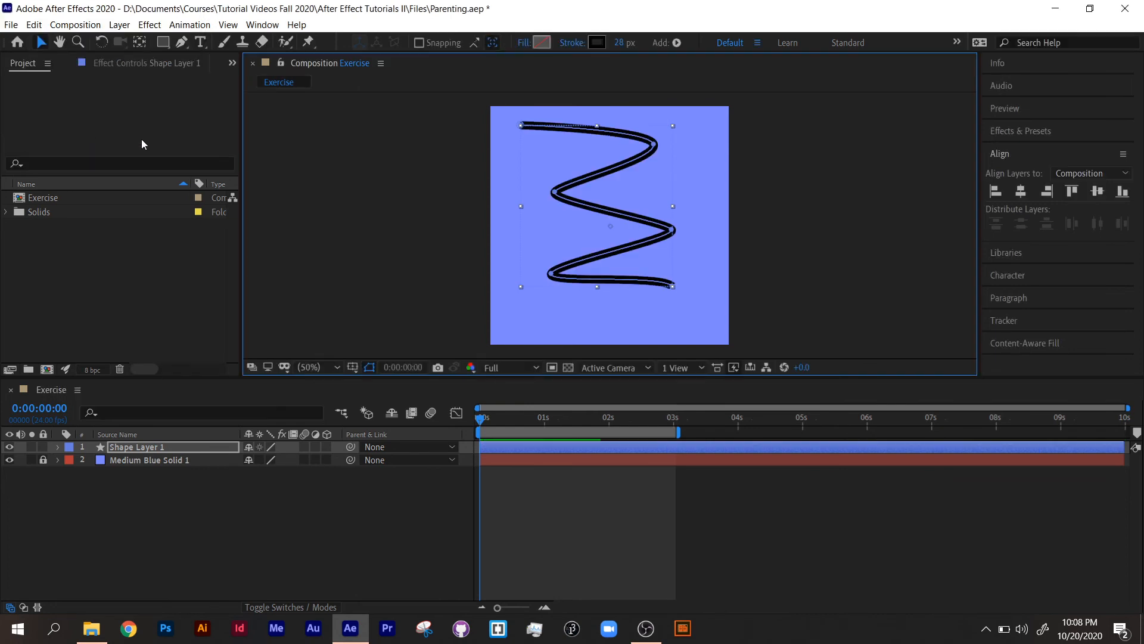
Expand the new shape layer and rename it "dotted line"
left_click(57, 447)
key("Return")
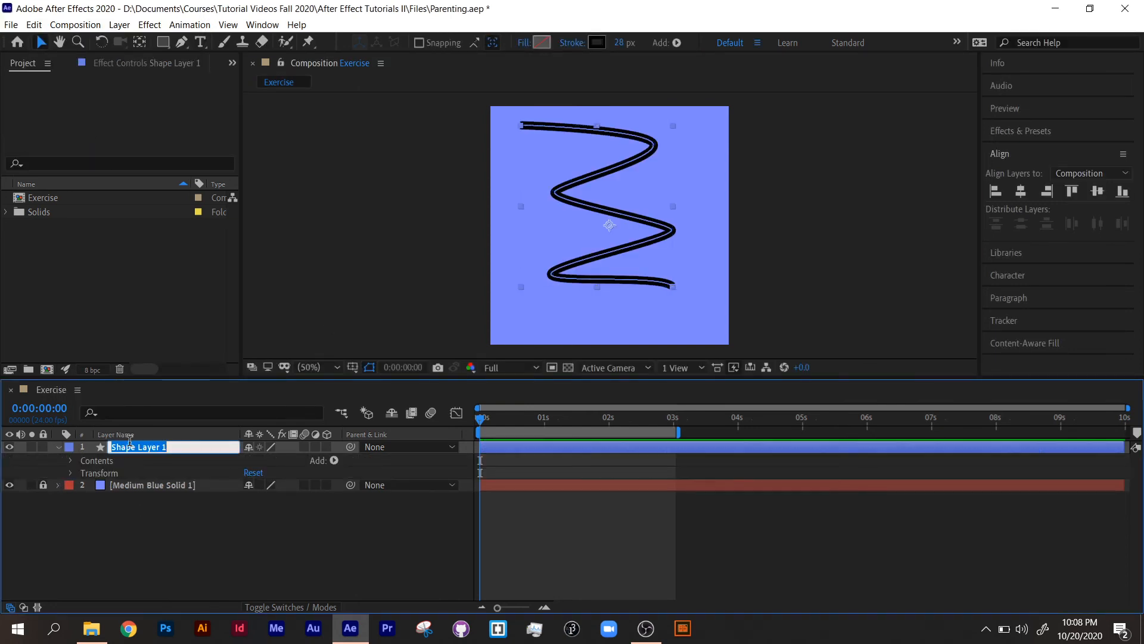
type("dotted line")
key("Return")
Set the Line Cap of Shape 1's stroke to Round Cap on the dotted line layer
left_click(72, 461)
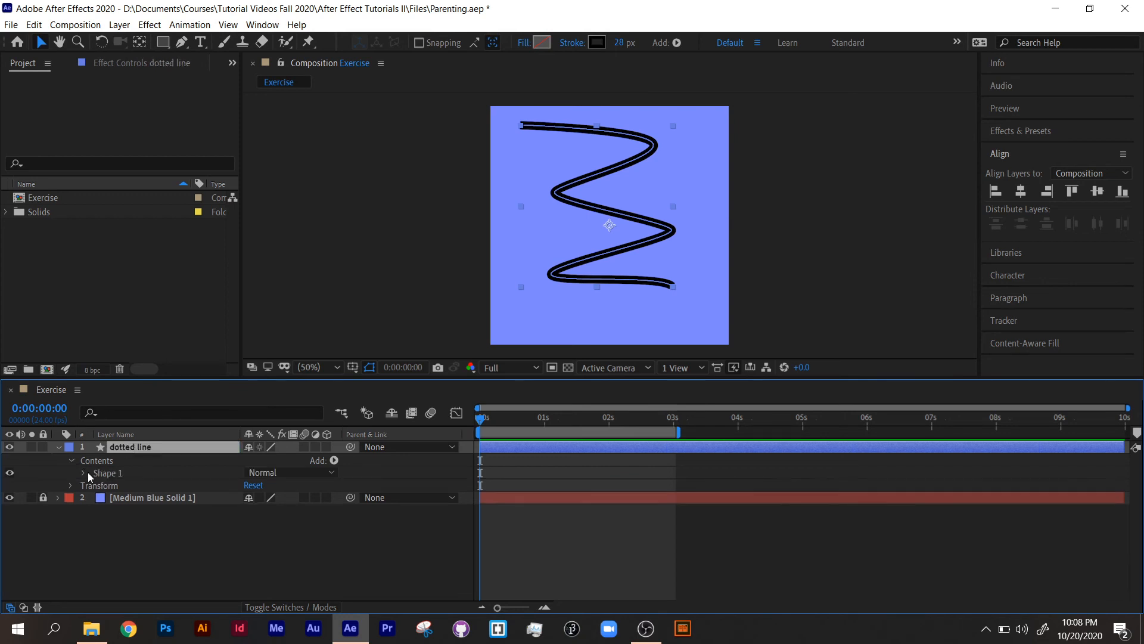
left_click(84, 473)
left_click(95, 498)
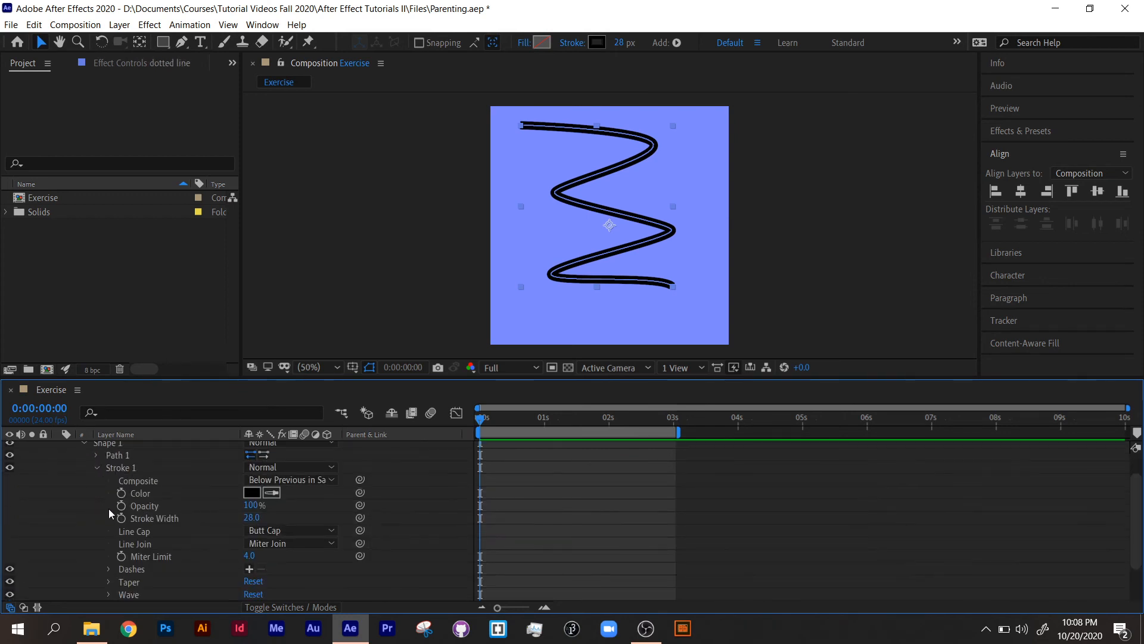
scroll(112, 511, "down", 3)
scroll(113, 511, "up", 3)
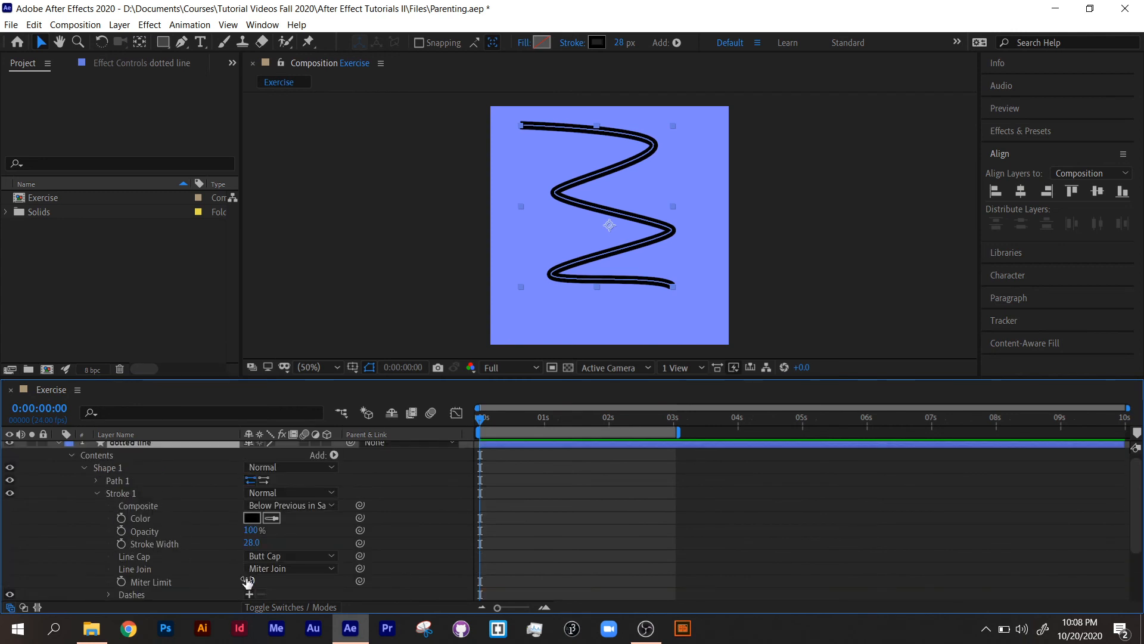
left_click(287, 556)
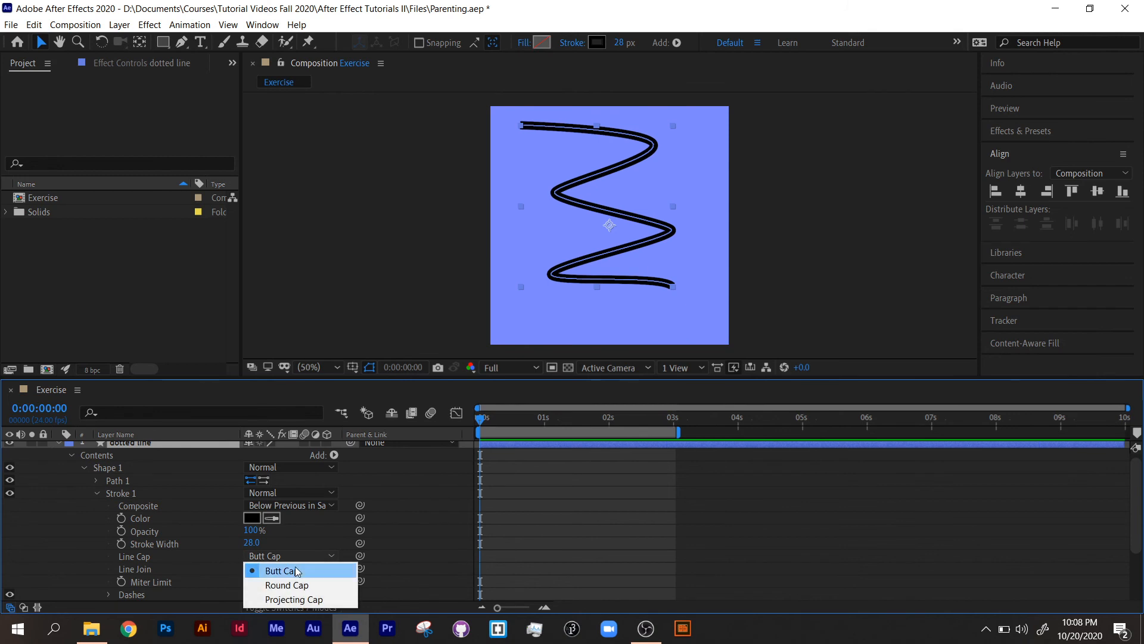
left_click(298, 585)
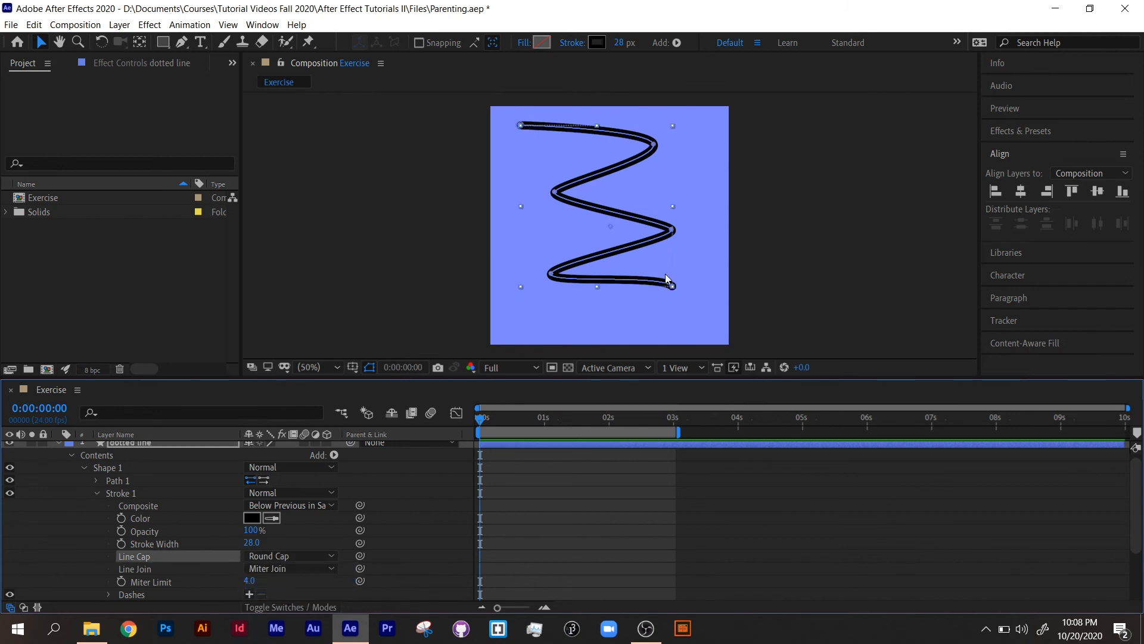
Add a dash to the zigzag's stroke and set the Dash value to 61
scroll(251, 570, "down", 1)
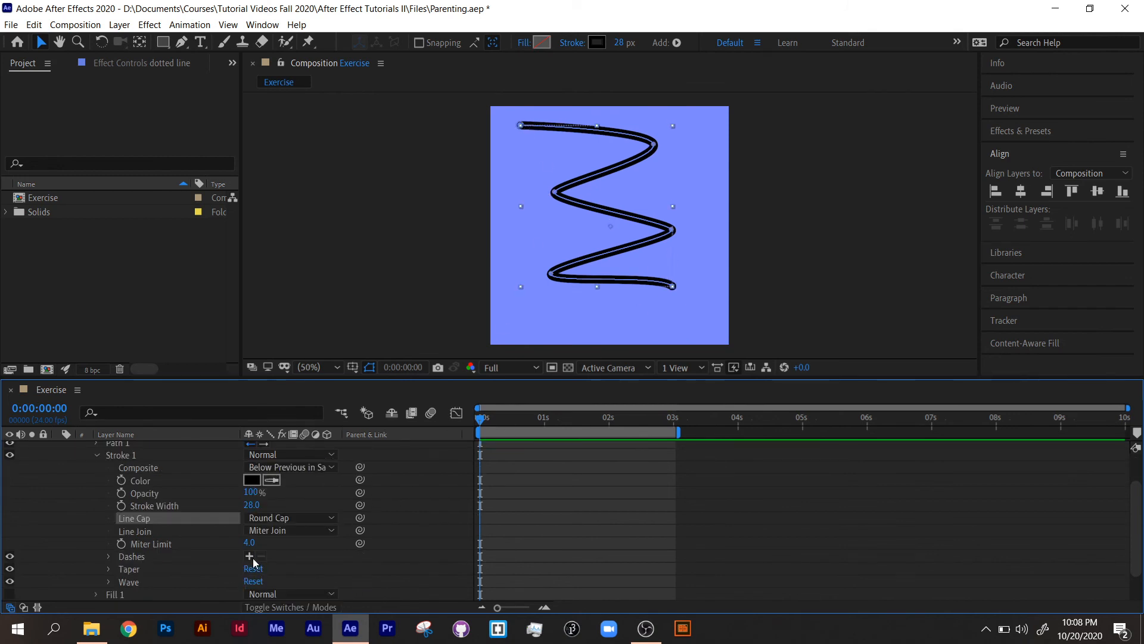
left_click(250, 556)
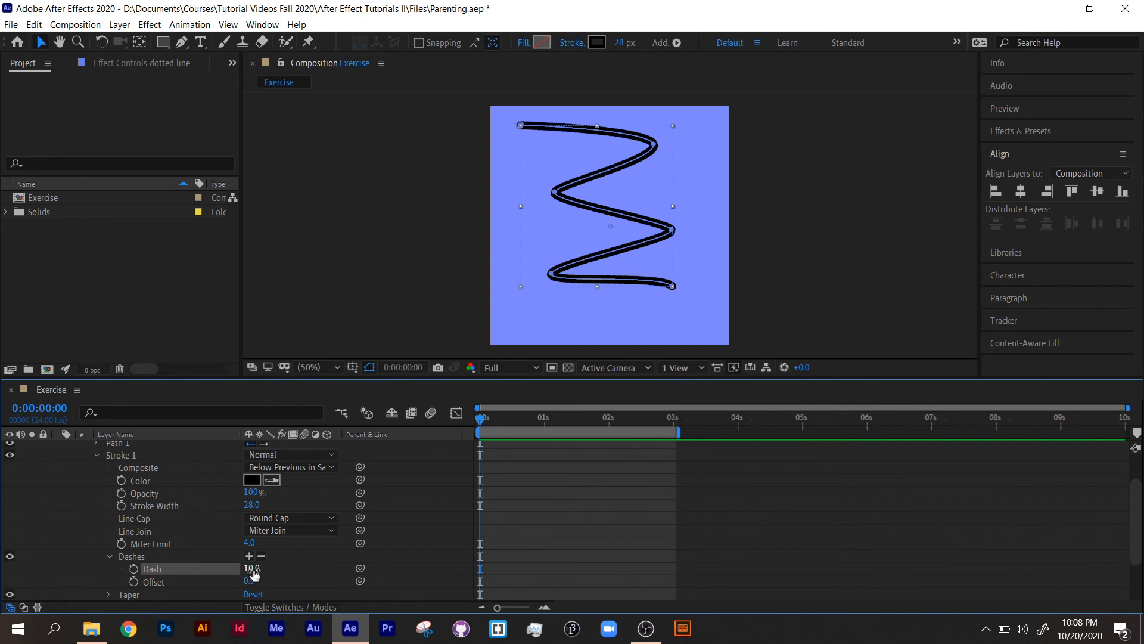
left_click_drag(254, 573, 287, 568)
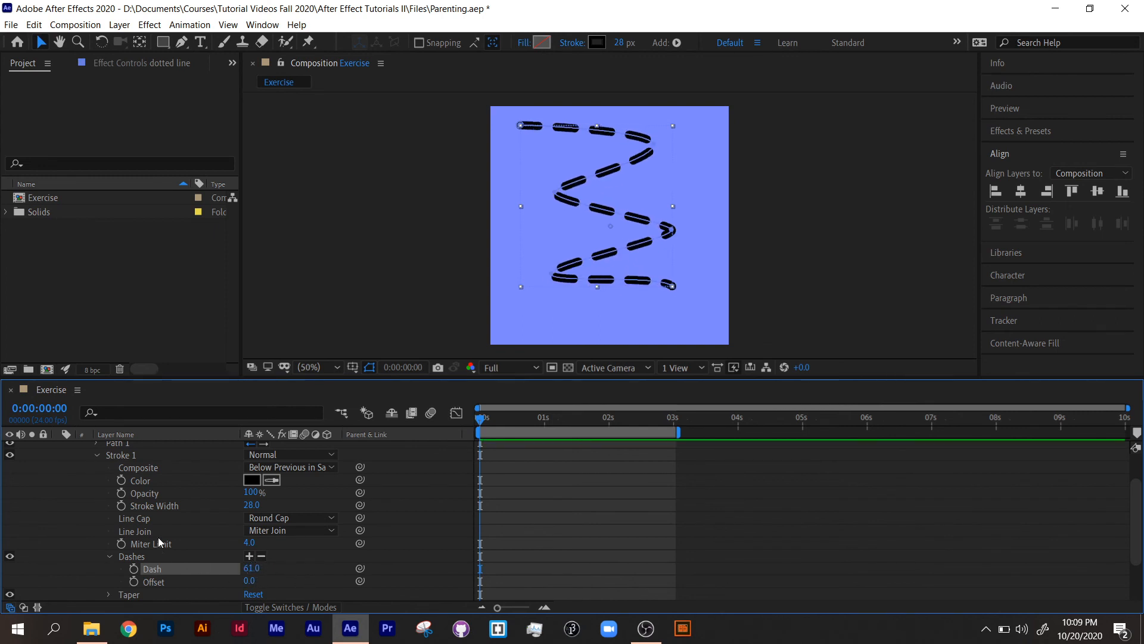
Add Trim Paths to the dotted line layer's Shape 1 and scrub its Start value to test it, returning it to 0%
scroll(158, 537, "up", 2)
left_click(97, 499)
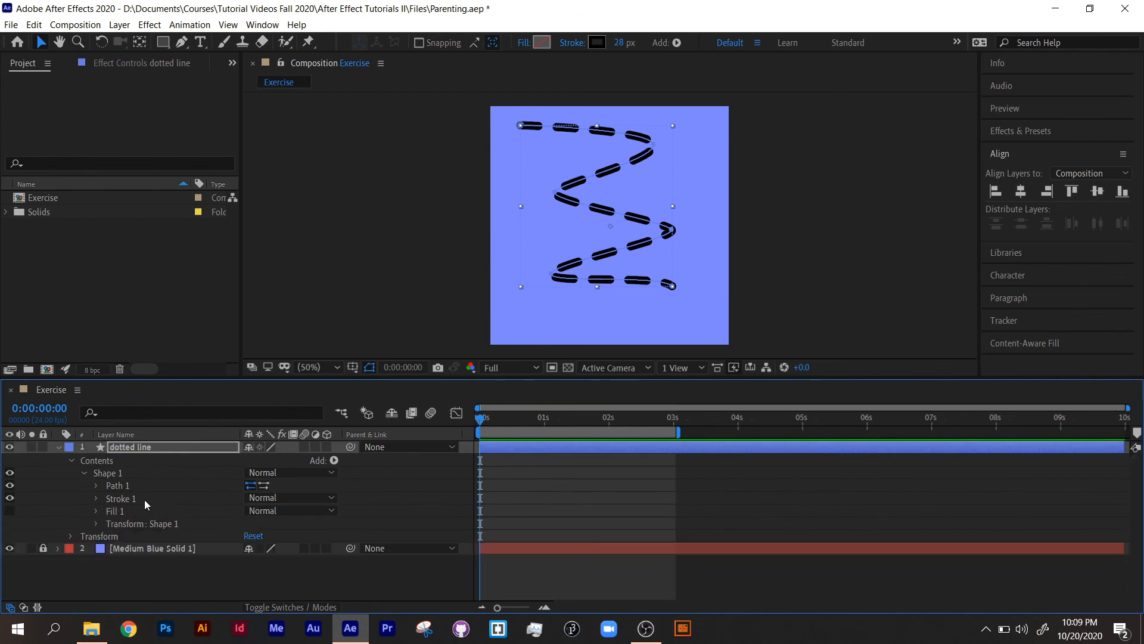
left_click(334, 461)
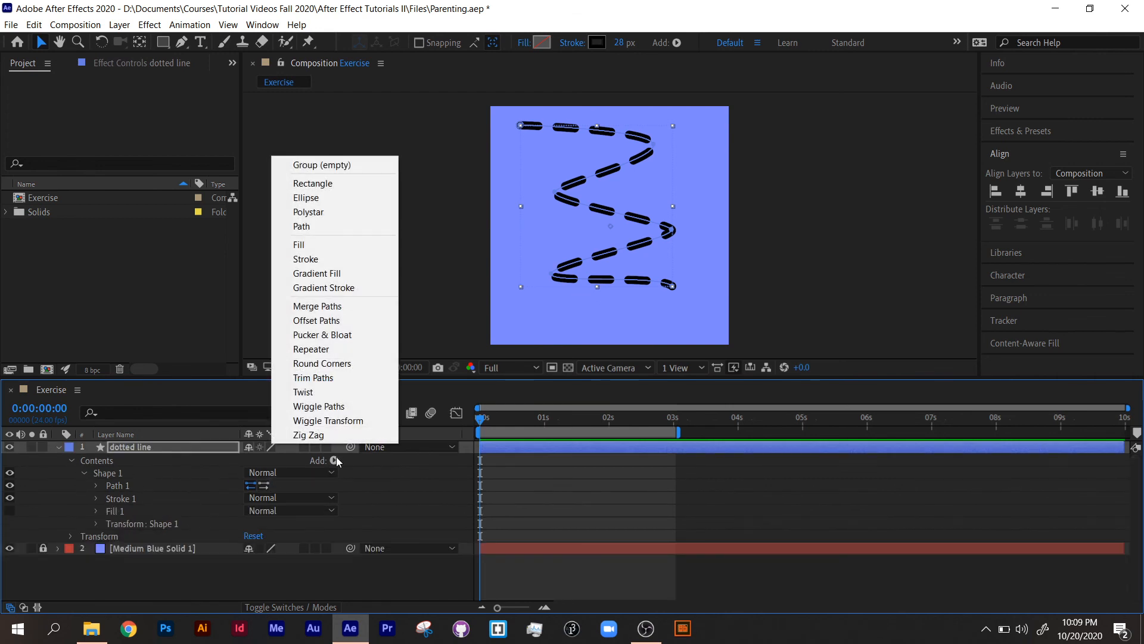
left_click(334, 378)
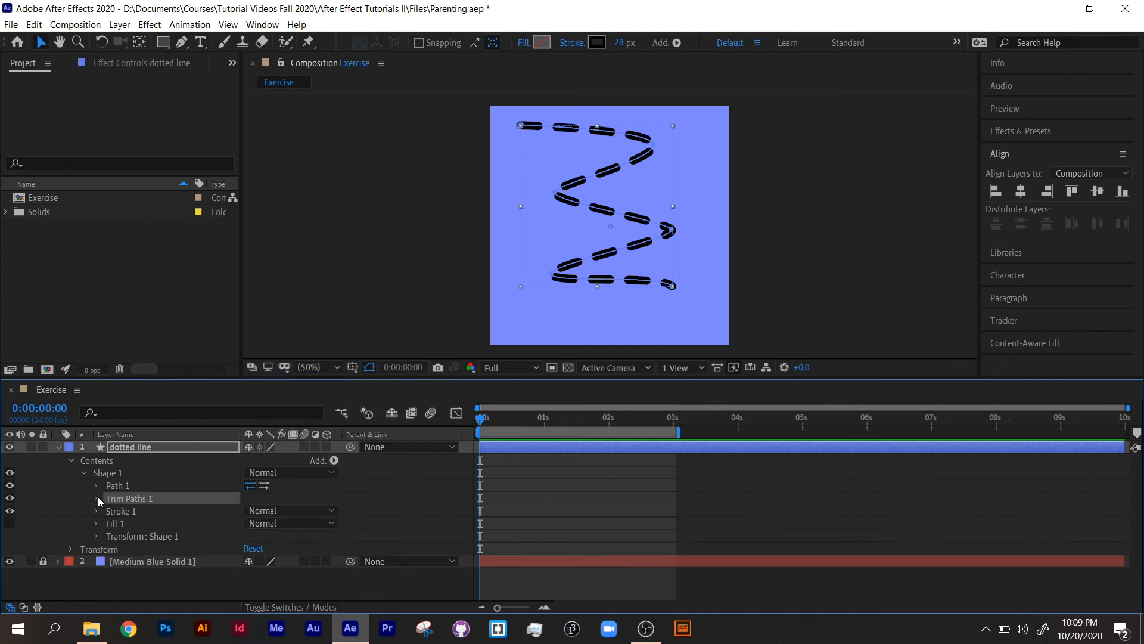
left_click(97, 498)
mouse_move(249, 511)
left_mouse_down()
mouse_move(313, 501)
mouse_move(177, 491)
left_mouse_up()
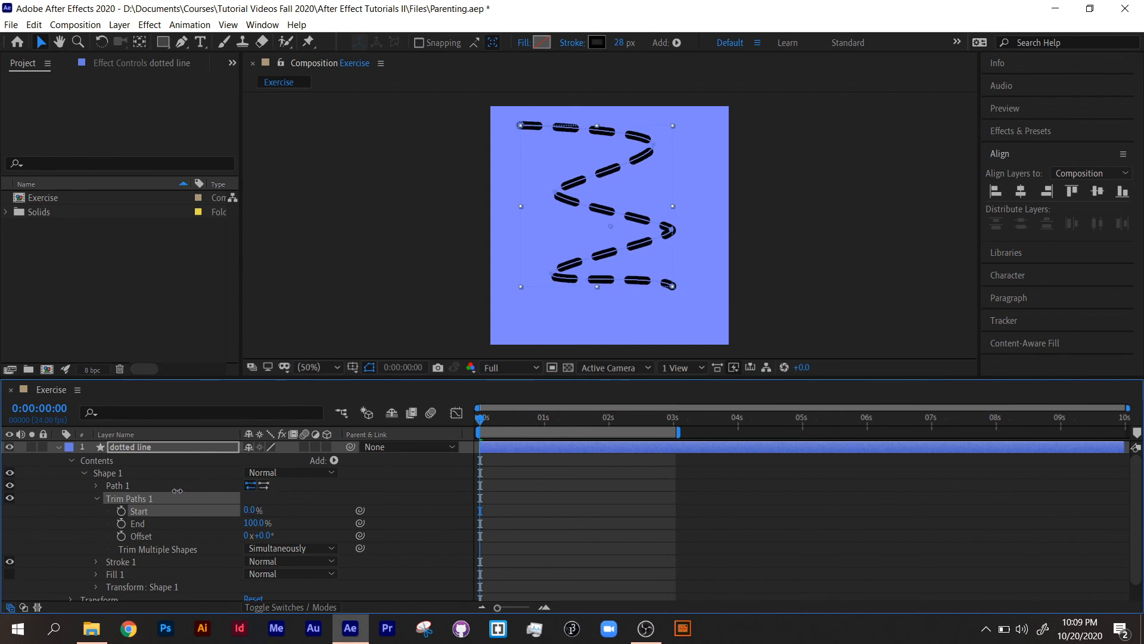